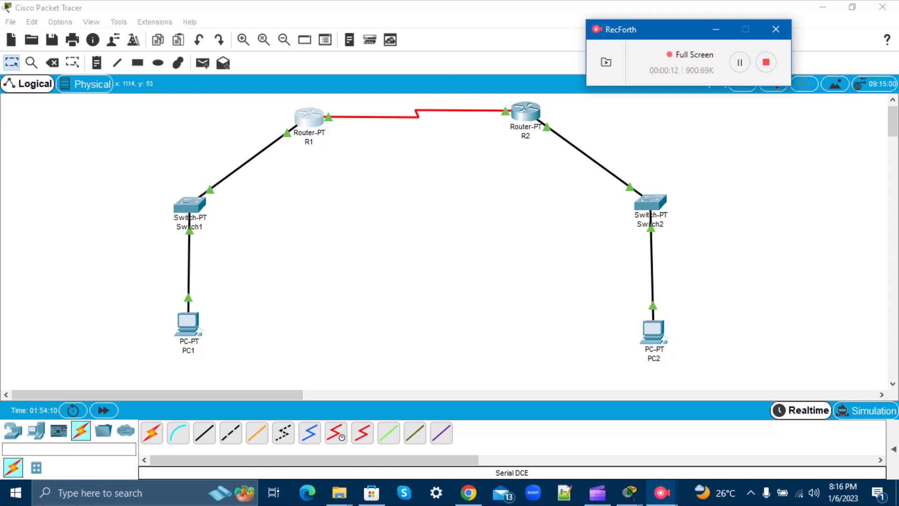
Examine the command-line session histories of routers R1 and R2 in the finished topology
{"action": "left_click_drag", "start_coordinate": [670, 37], "coordinate": [744, 30]}
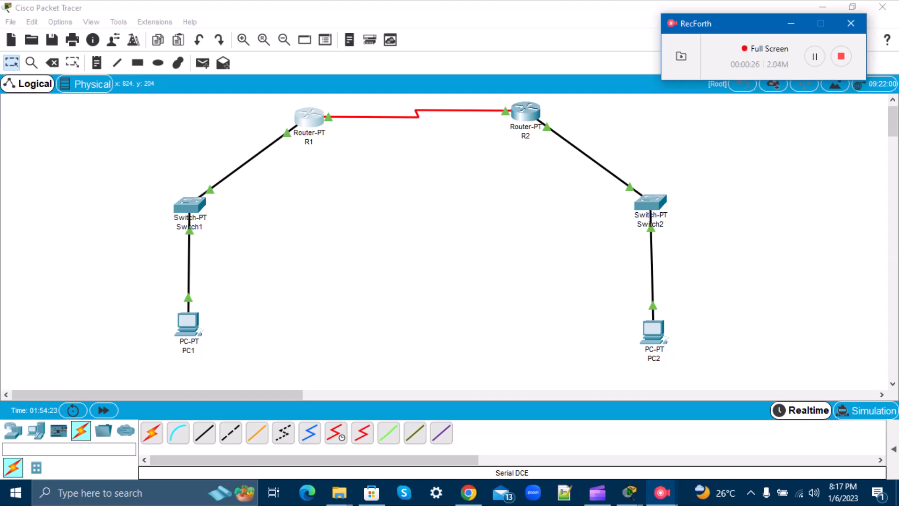
{"action": "left_click", "coordinate": [308, 118]}
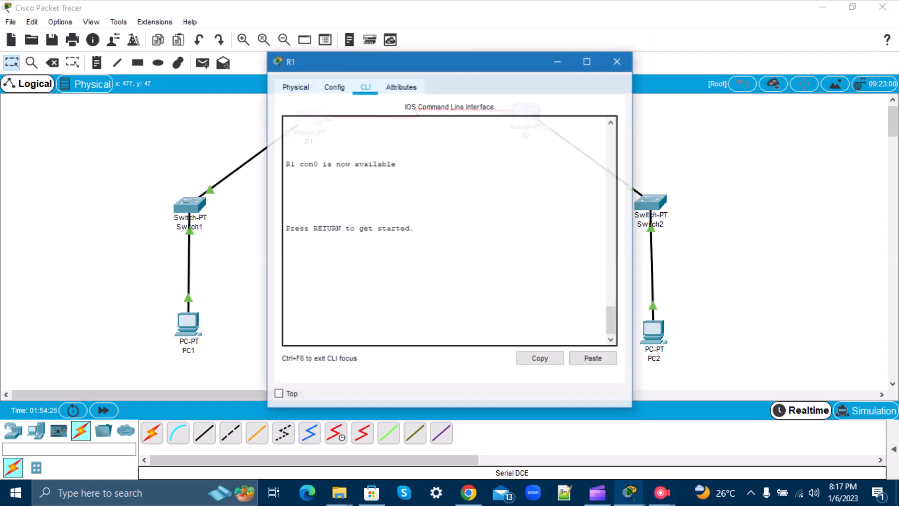
{"action": "left_click", "coordinate": [617, 60]}
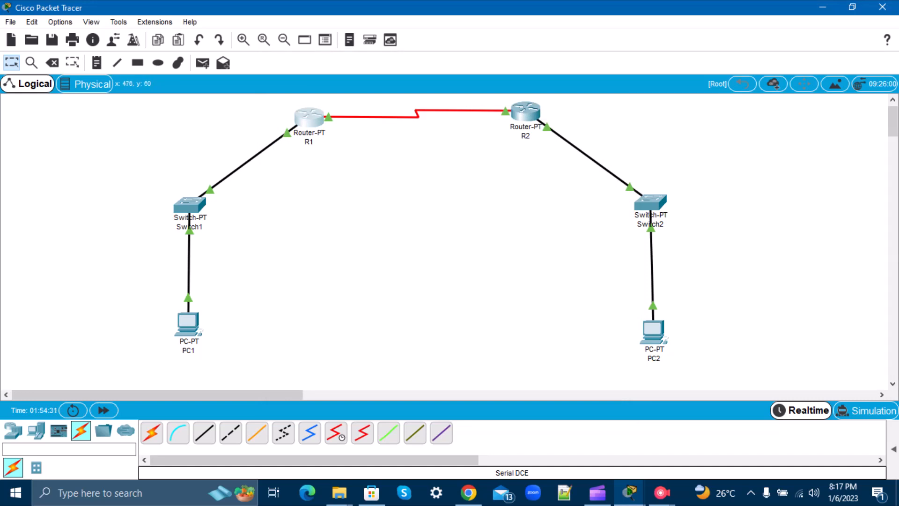
{"action": "left_click", "coordinate": [311, 121]}
{"action": "scroll", "coordinate": [450, 229], "scroll_direction": "up", "scroll_amount": 10}
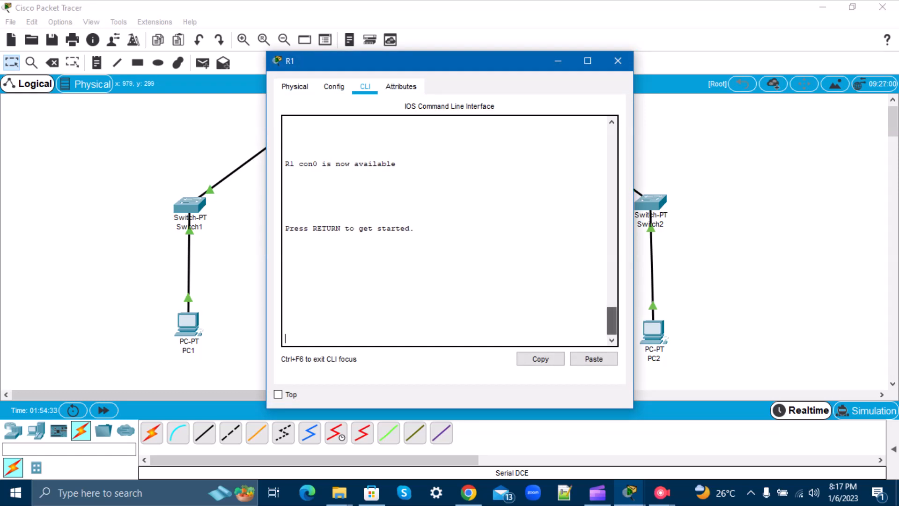
{"action": "scroll", "coordinate": [450, 229], "scroll_direction": "up", "scroll_amount": 15}
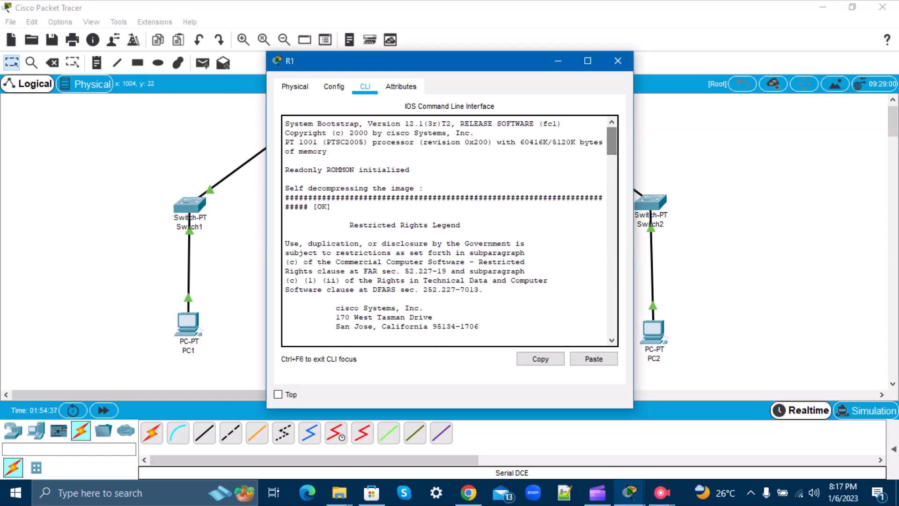
{"action": "left_click", "coordinate": [618, 61]}
{"action": "left_click", "coordinate": [525, 112]}
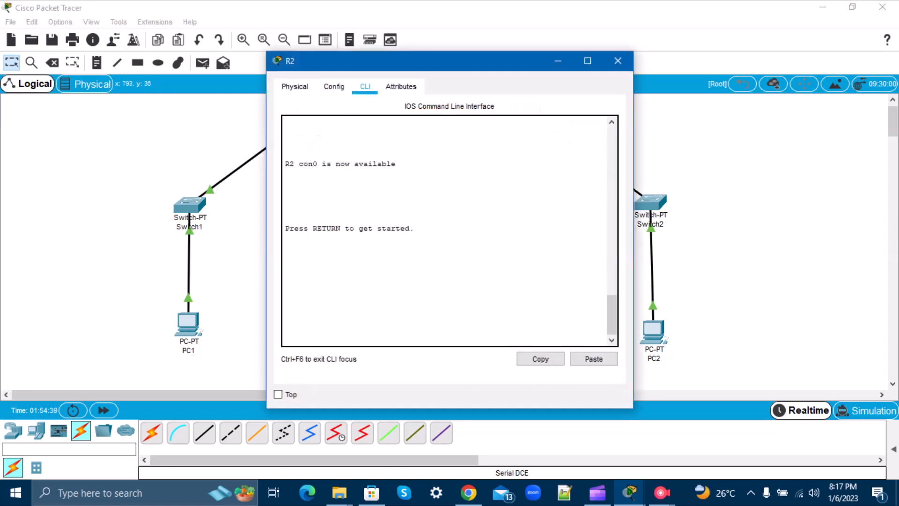
{"action": "scroll", "coordinate": [449, 229], "scroll_direction": "up", "scroll_amount": 10}
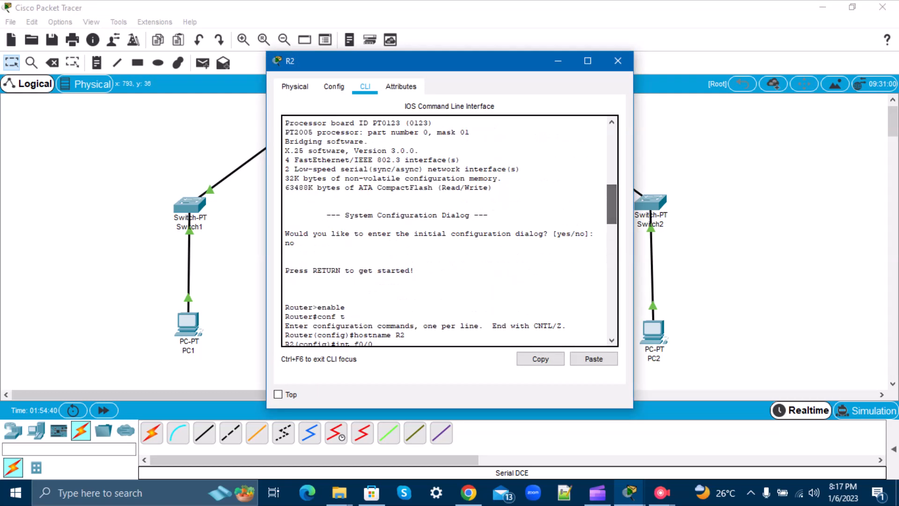
{"action": "left_click", "coordinate": [617, 60]}
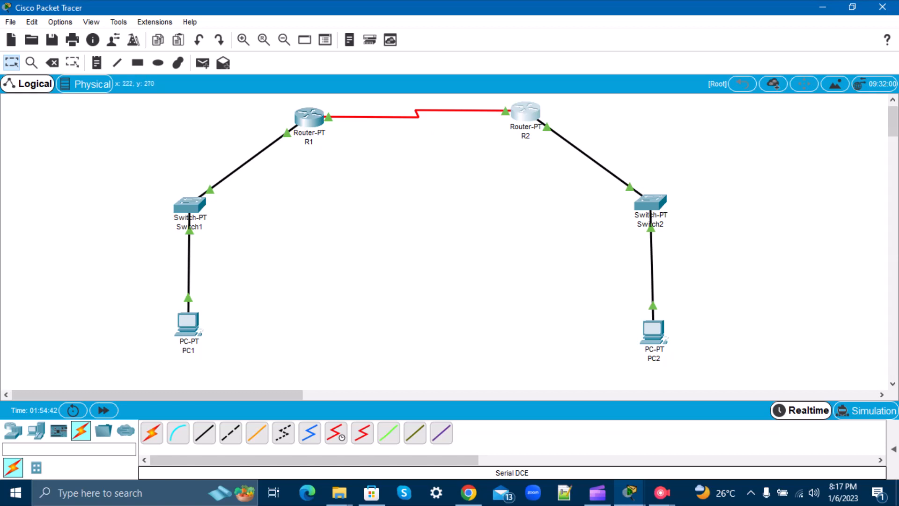
Review the earlier ping tests in the Command Prompt of PC2 and of PC1
{"action": "left_click", "coordinate": [653, 330]}
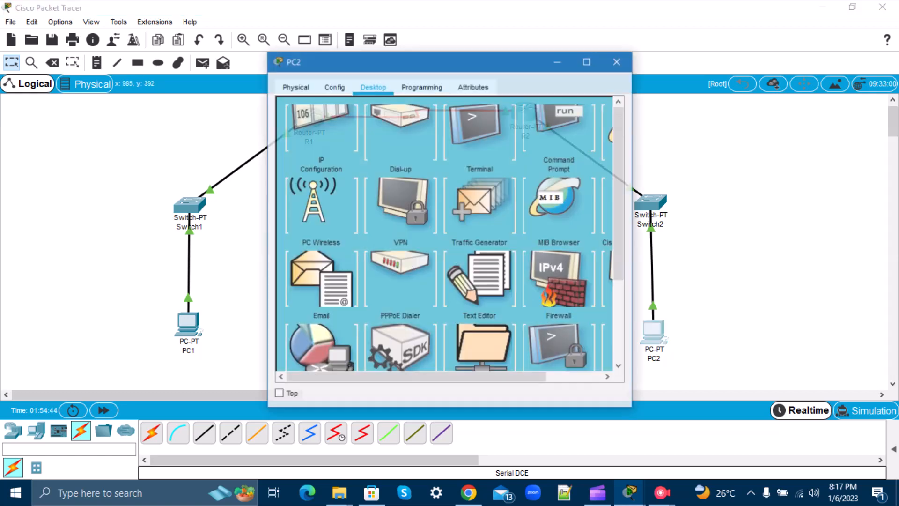
{"action": "left_click", "coordinate": [560, 139]}
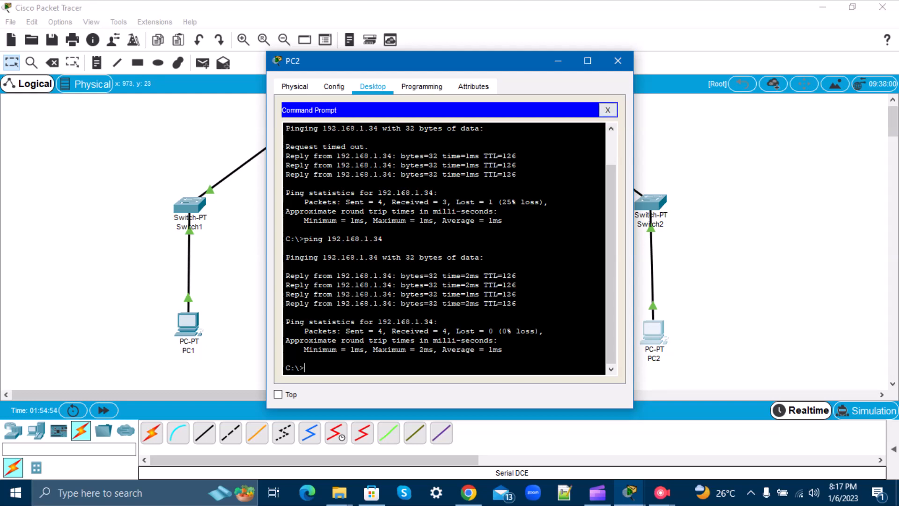
{"action": "scroll", "coordinate": [444, 248], "scroll_direction": "up", "scroll_amount": 2}
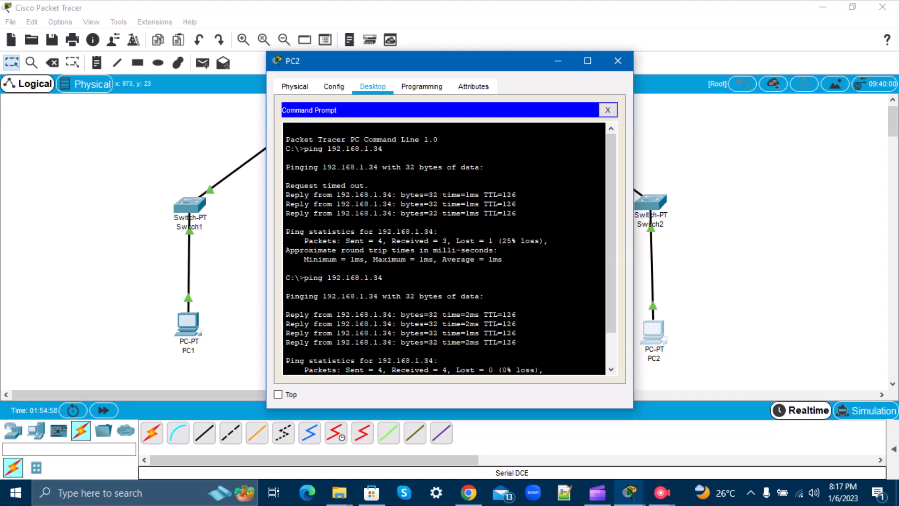
{"action": "left_click", "coordinate": [618, 60]}
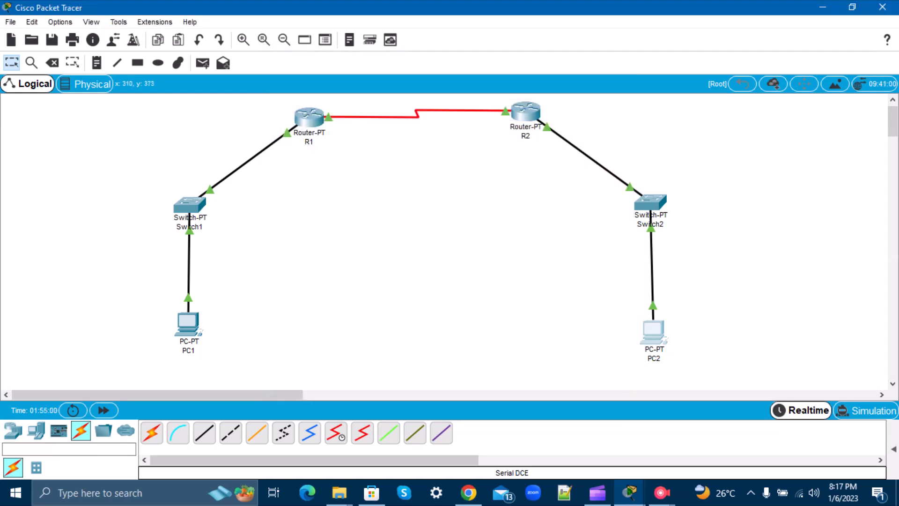
{"action": "left_click", "coordinate": [188, 323]}
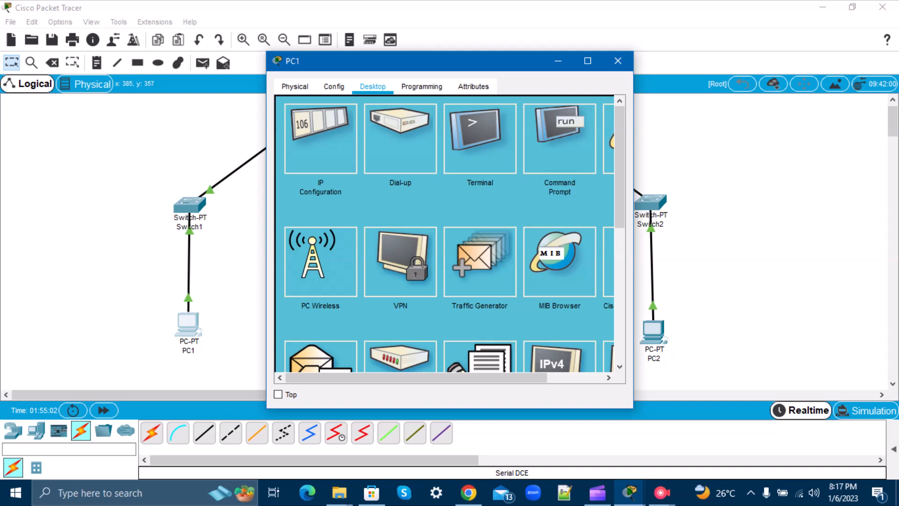
{"action": "left_click", "coordinate": [559, 138]}
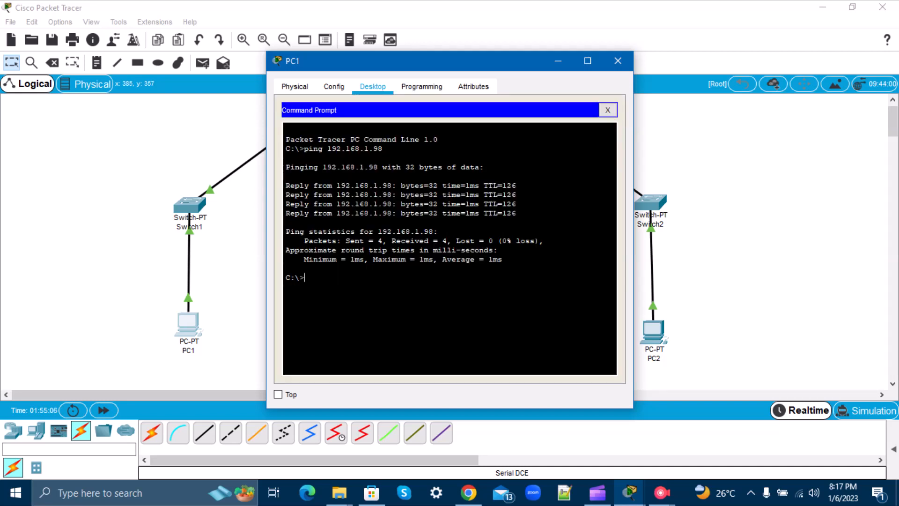
{"action": "left_click", "coordinate": [617, 60]}
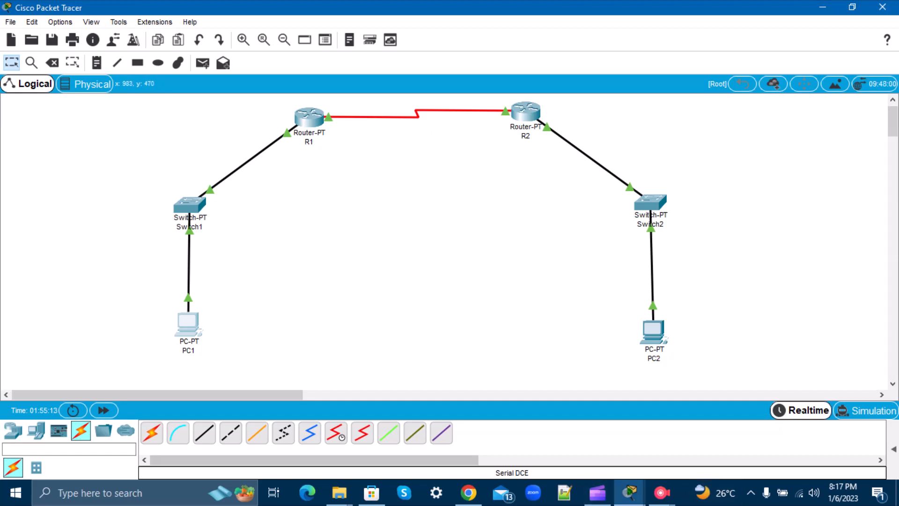
Switch to the other Packet Tracer window holding the uncabled topology with the addressing notes
{"action": "mouse_move", "coordinate": [630, 493]}
{"action": "left_click", "coordinate": [773, 440]}
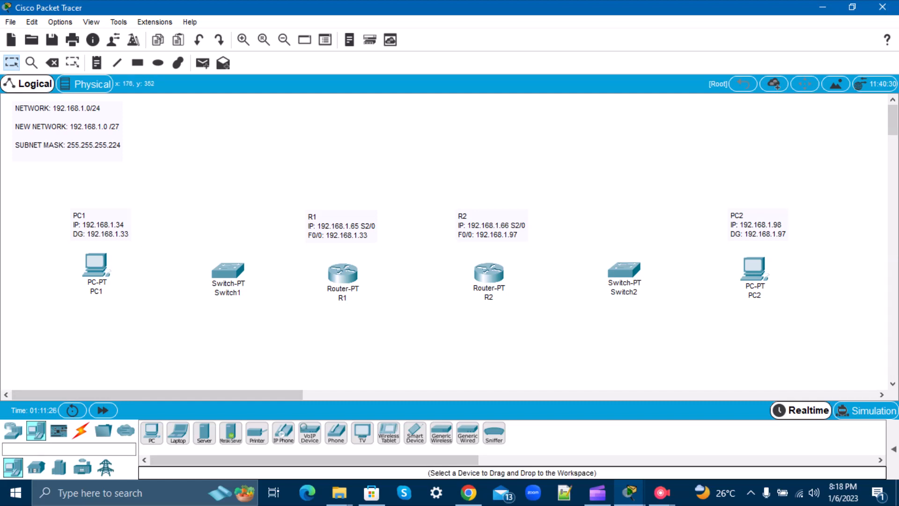
{"action": "left_click", "coordinate": [13, 430]}
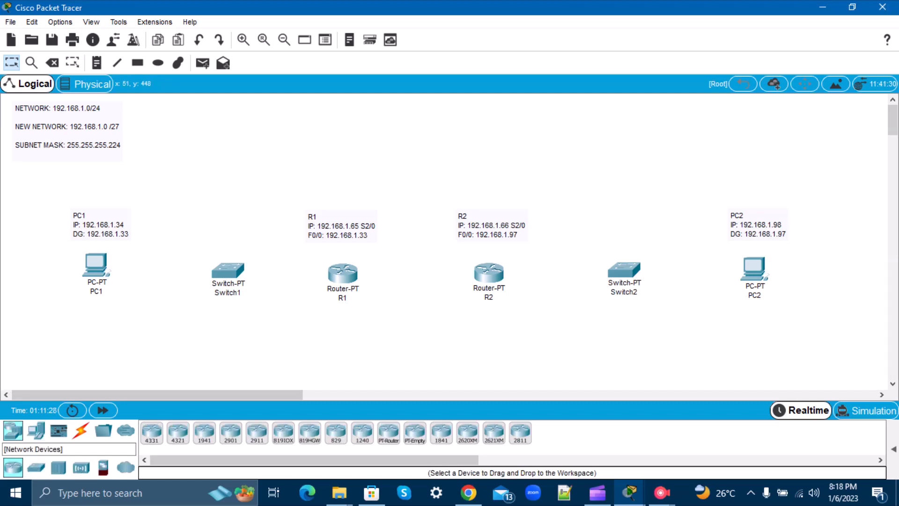
{"action": "left_click", "coordinate": [36, 467]}
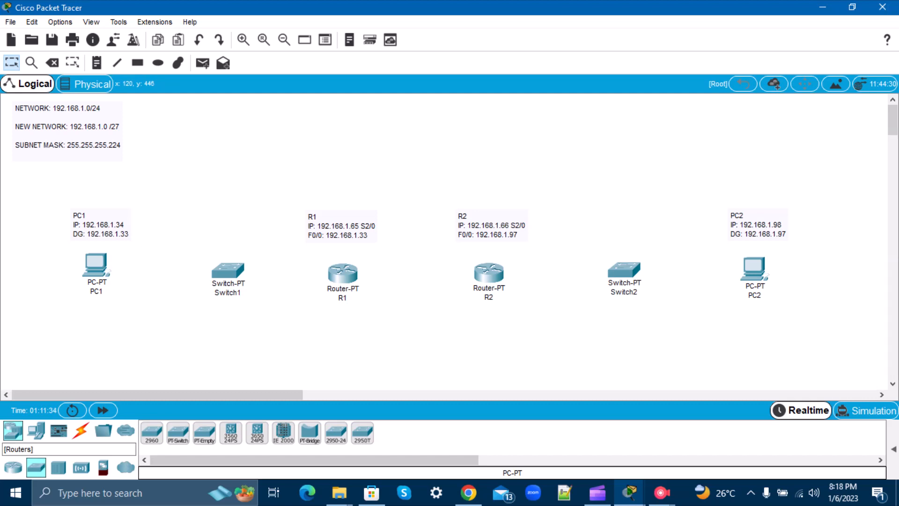
{"action": "left_click", "coordinate": [13, 467]}
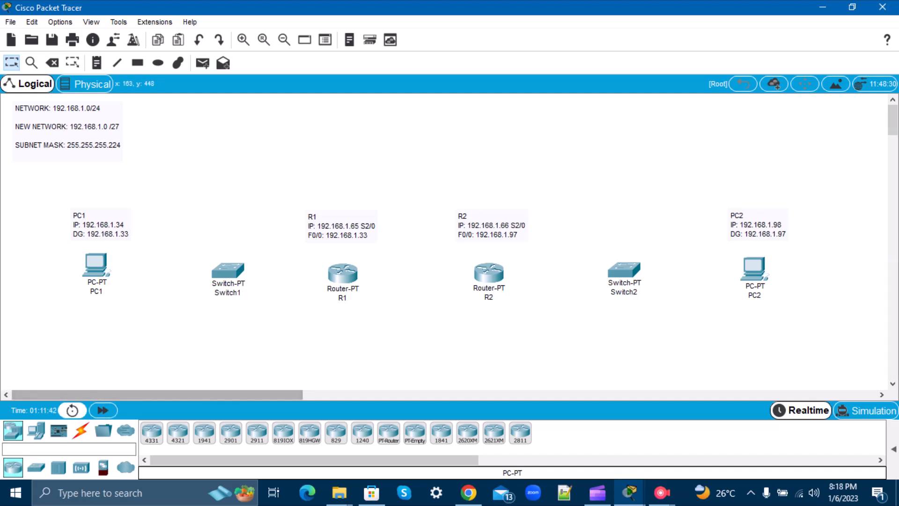
Connect PC1's FastEthernet0 port to Switch1 with a Copper Straight-Through cable
{"action": "left_click", "coordinate": [81, 431]}
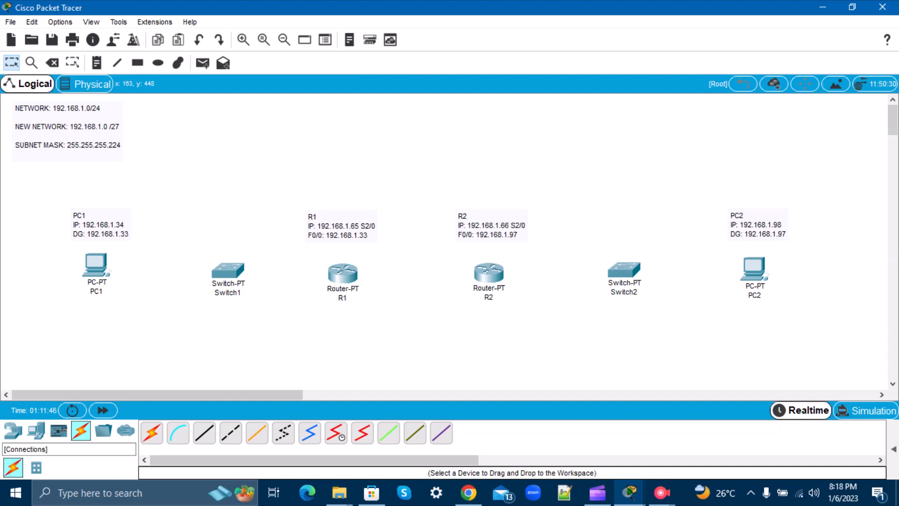
{"action": "left_click", "coordinate": [204, 433]}
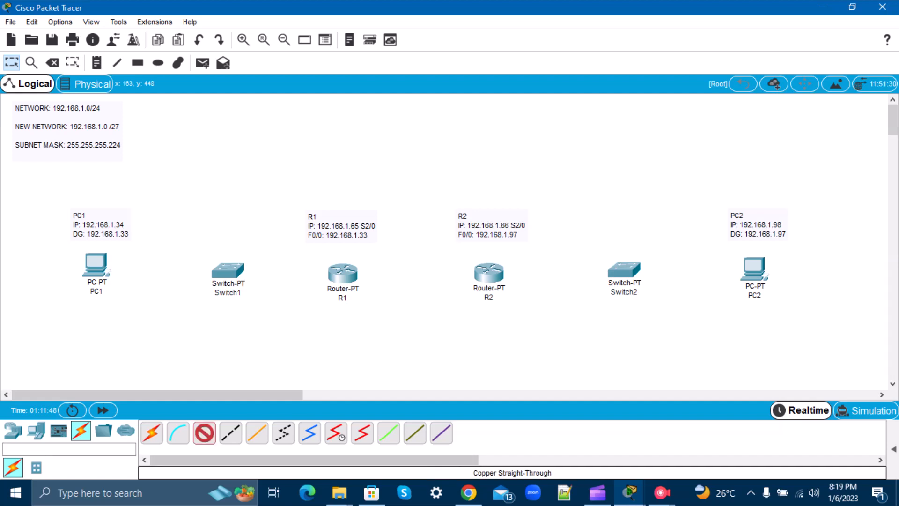
{"action": "left_click", "coordinate": [96, 264]}
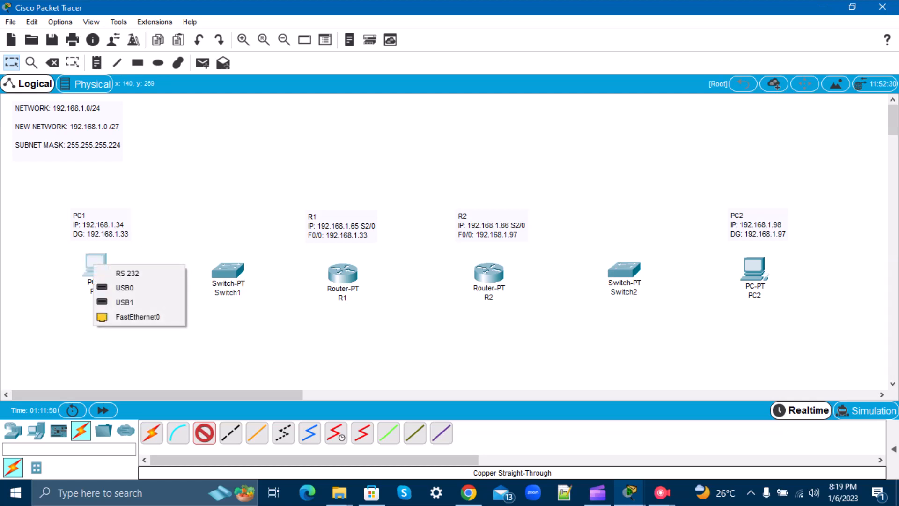
{"action": "left_click", "coordinate": [136, 317]}
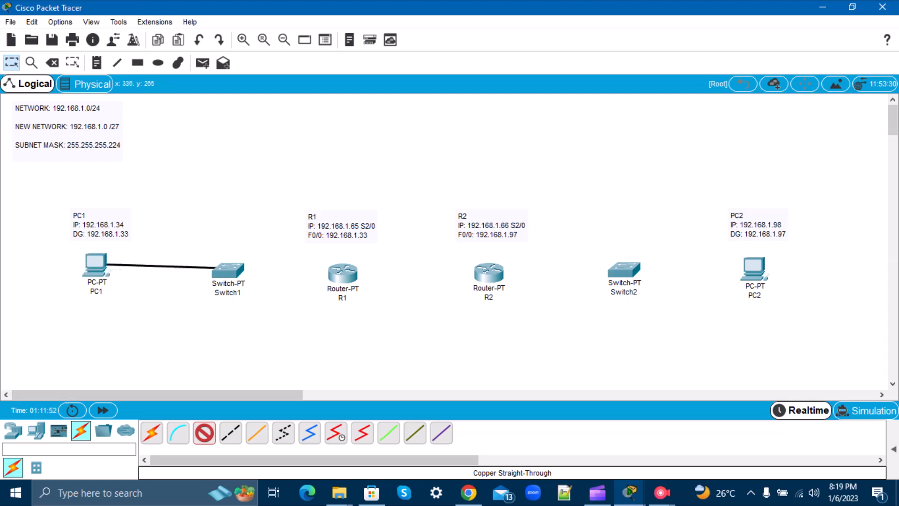
{"action": "left_click", "coordinate": [223, 269]}
{"action": "left_click", "coordinate": [261, 291]}
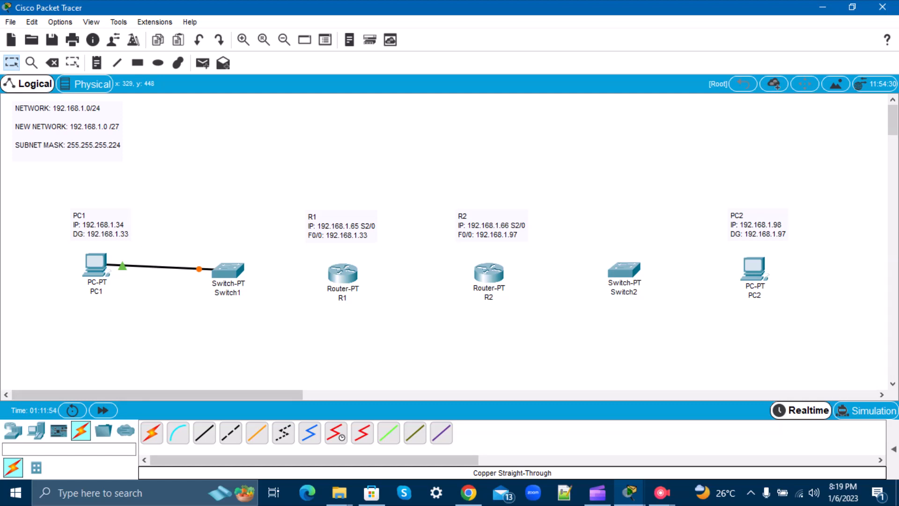
Connect Switch1 to router R1's FastEthernet0/0 port with a Copper Straight-Through cable
{"action": "left_click", "coordinate": [204, 433]}
{"action": "left_click", "coordinate": [230, 270]}
{"action": "left_click", "coordinate": [281, 294]}
{"action": "left_click", "coordinate": [330, 269]}
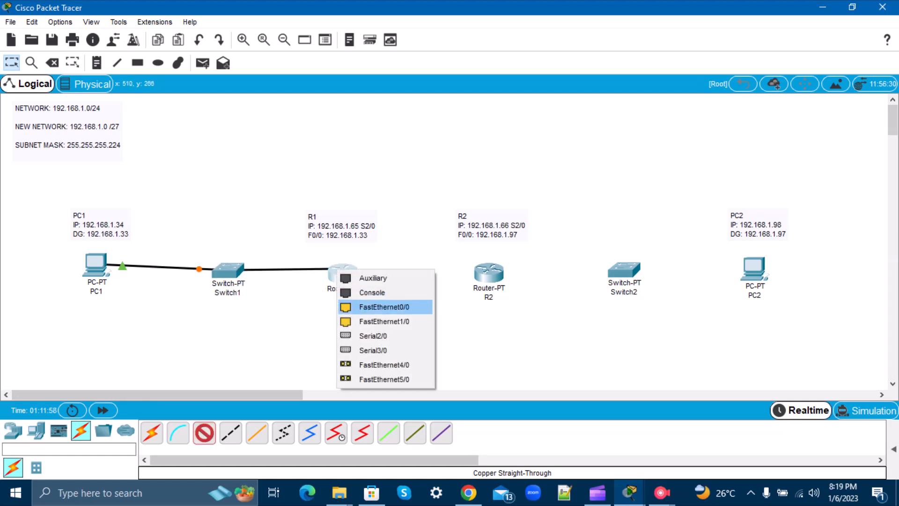
{"action": "left_click", "coordinate": [370, 305]}
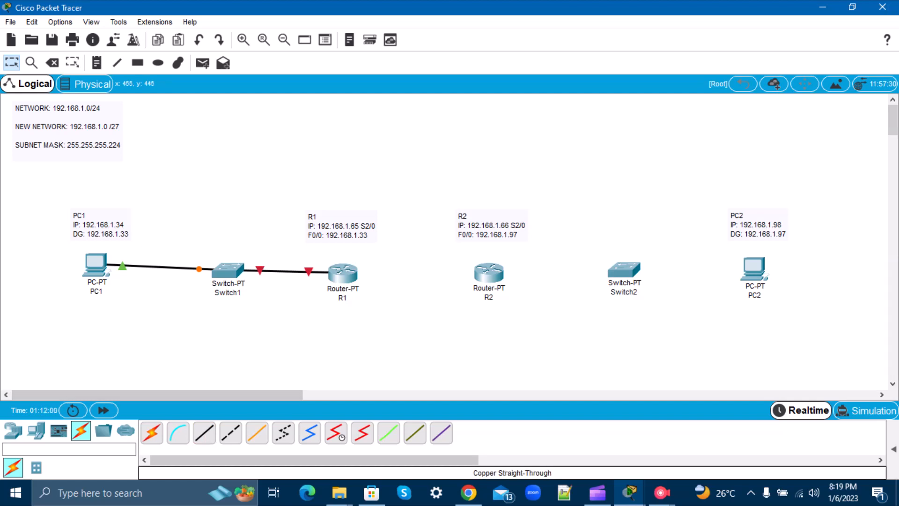
Connect PC2's FastEthernet0 port to Switch2 with a Copper Straight-Through cable
{"action": "left_click", "coordinate": [204, 433]}
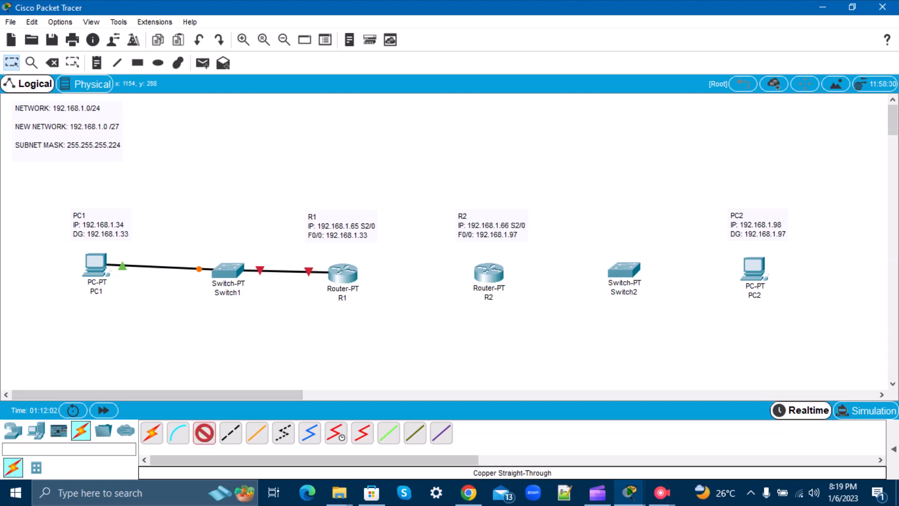
{"action": "left_click", "coordinate": [761, 269]}
{"action": "left_click", "coordinate": [808, 321]}
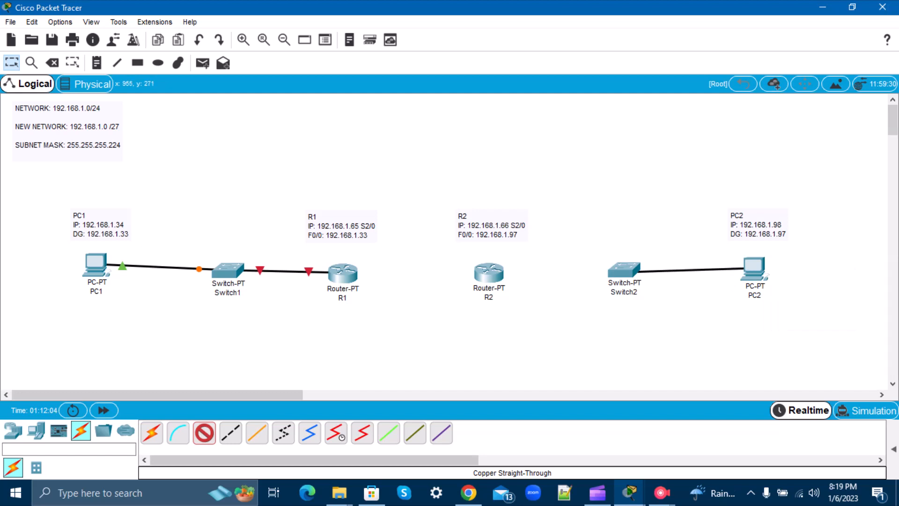
{"action": "left_click", "coordinate": [628, 271]}
{"action": "left_click", "coordinate": [676, 293]}
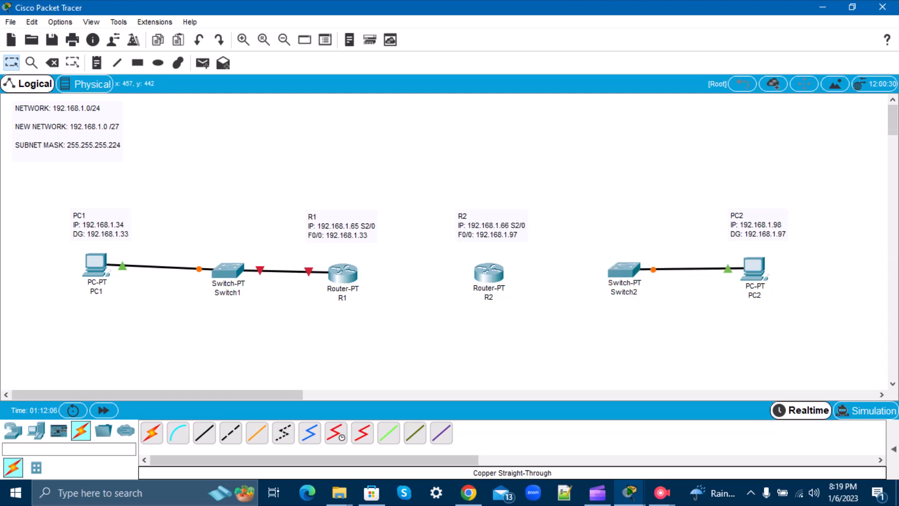
Connect Switch2's FastEthernet1/1 port to router R2's FastEthernet0/0 port with a Copper Straight-Through cable
{"action": "left_click", "coordinate": [624, 271]}
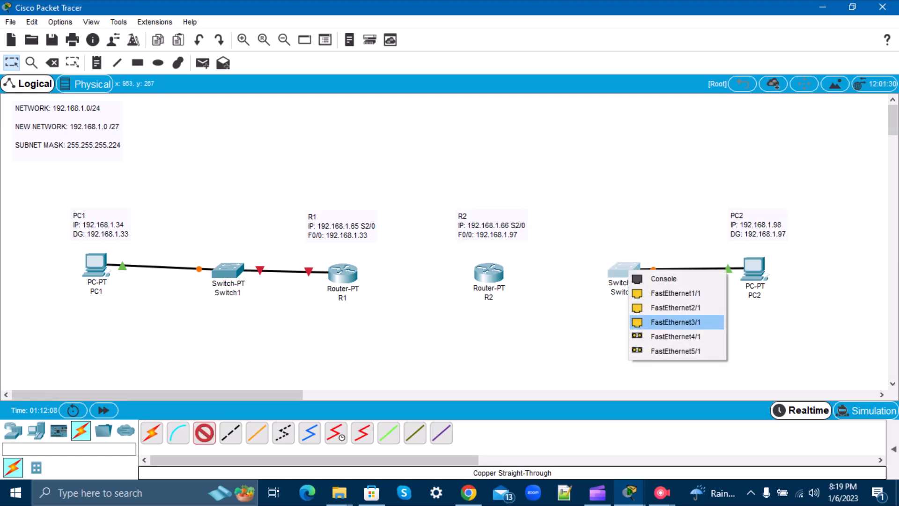
{"action": "left_click", "coordinate": [674, 293]}
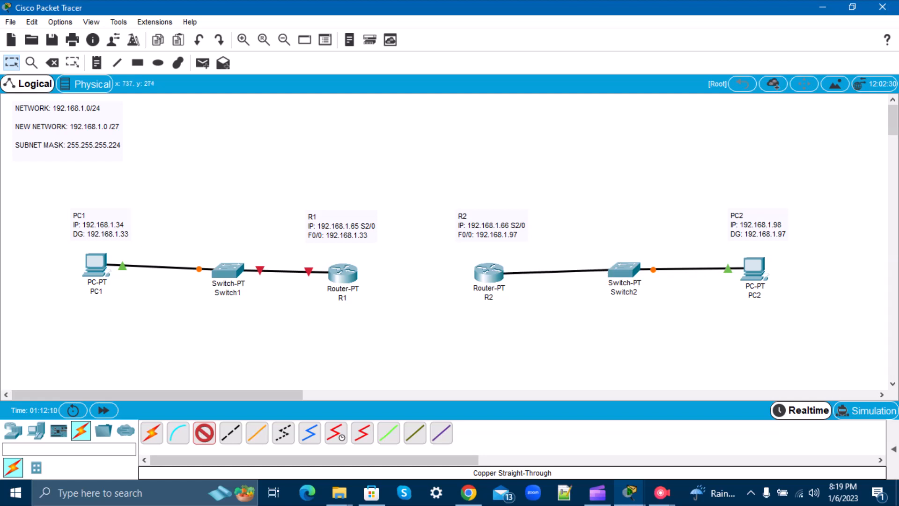
{"action": "left_click", "coordinate": [489, 273]}
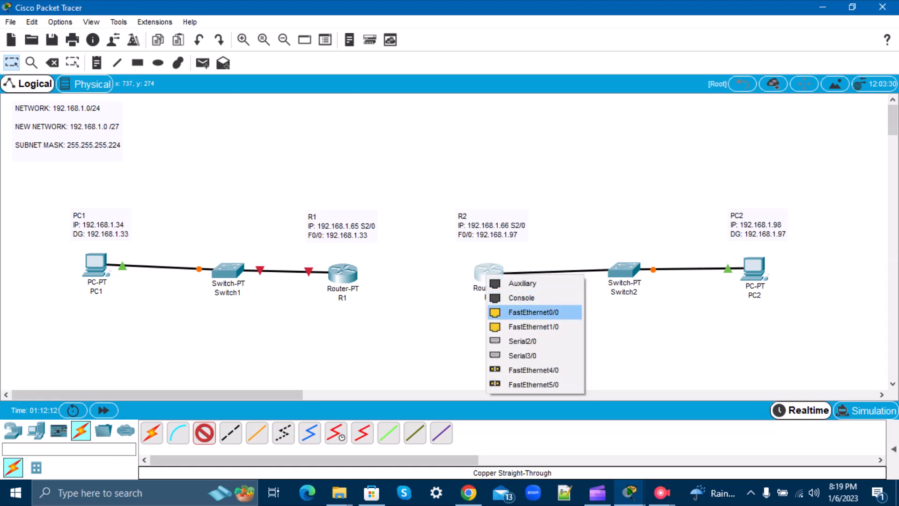
{"action": "left_click", "coordinate": [533, 312]}
{"action": "mouse_move", "coordinate": [478, 273]}
{"action": "left_mouse_down"}
{"action": "mouse_move", "coordinate": [478, 281]}
{"action": "mouse_move", "coordinate": [479, 272]}
{"action": "left_mouse_up"}
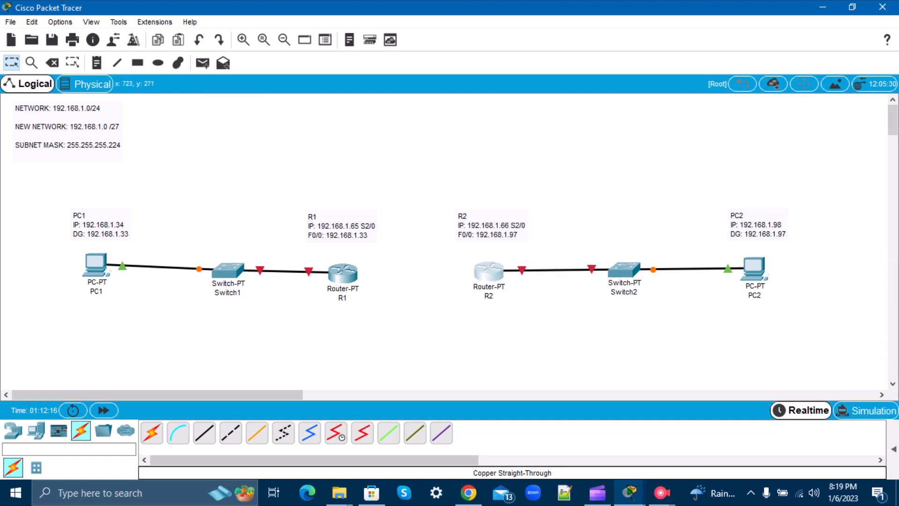
{"action": "left_click_drag", "start_coordinate": [347, 277], "coordinate": [347, 278]}
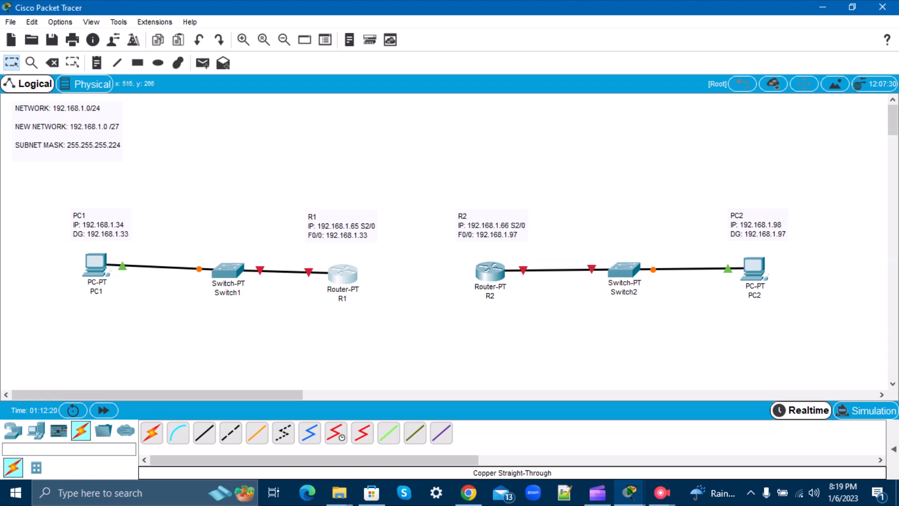
Connect router R1's Serial2/0 port to router R2's Serial2/0 port with a Serial DCE cable
{"action": "left_click", "coordinate": [336, 432]}
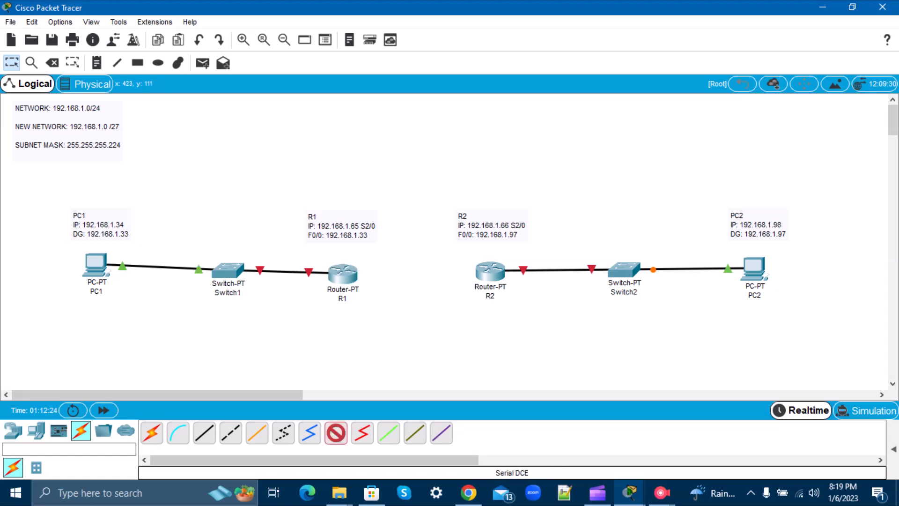
{"action": "left_click", "coordinate": [343, 273]}
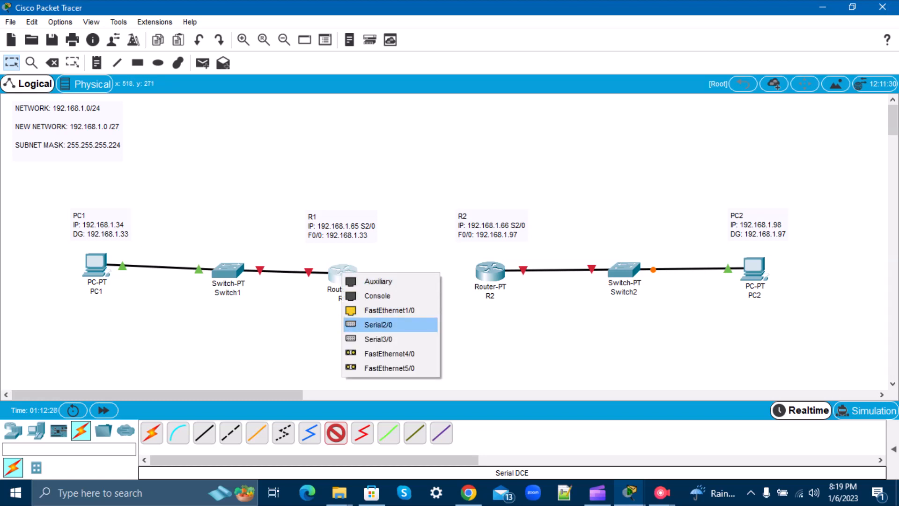
{"action": "left_click", "coordinate": [379, 325]}
{"action": "left_click", "coordinate": [490, 274]}
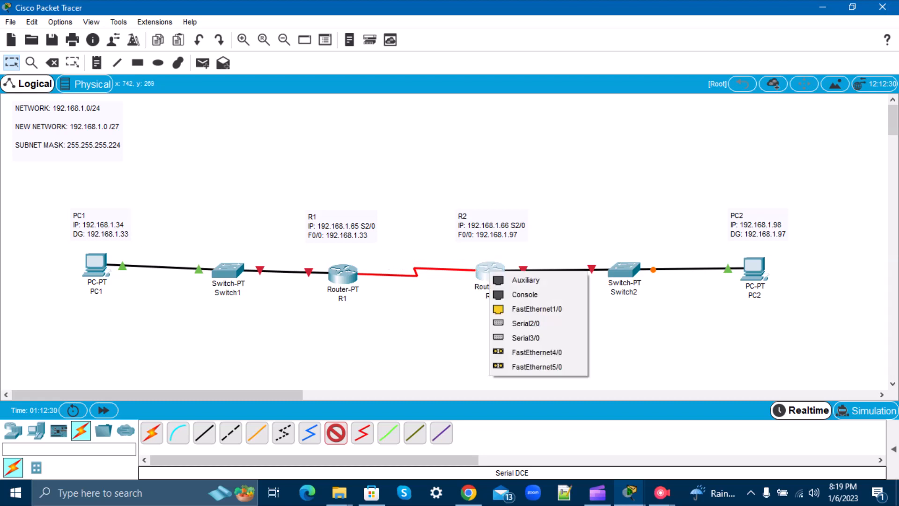
{"action": "left_click", "coordinate": [525, 323]}
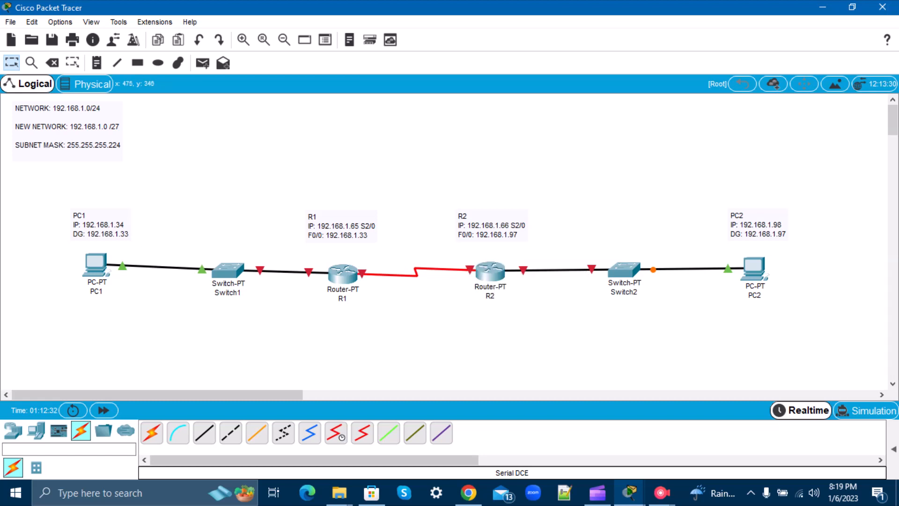
{"action": "left_click_drag", "start_coordinate": [343, 279], "coordinate": [343, 278]}
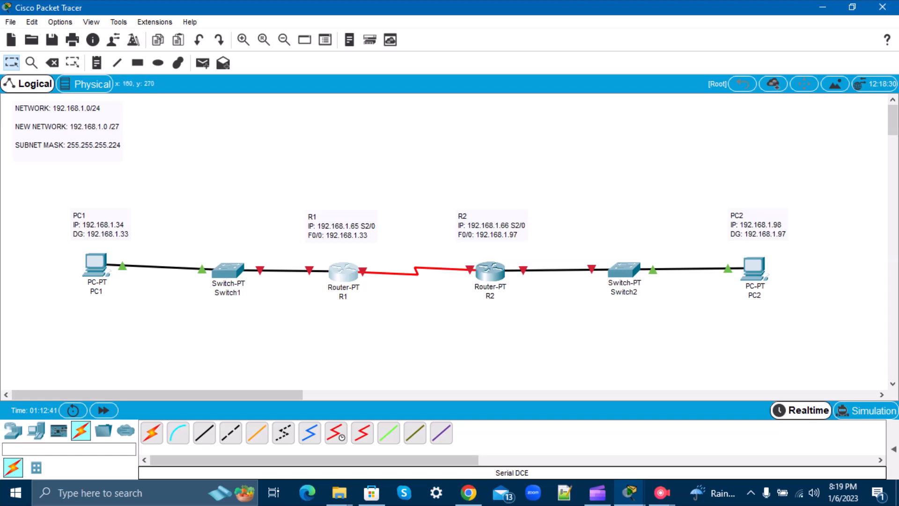
Give PC1 the static IP address 192.168.1.34 with subnet mask 255.255.255.224 in its IP Configuration
{"action": "left_click", "coordinate": [99, 270]}
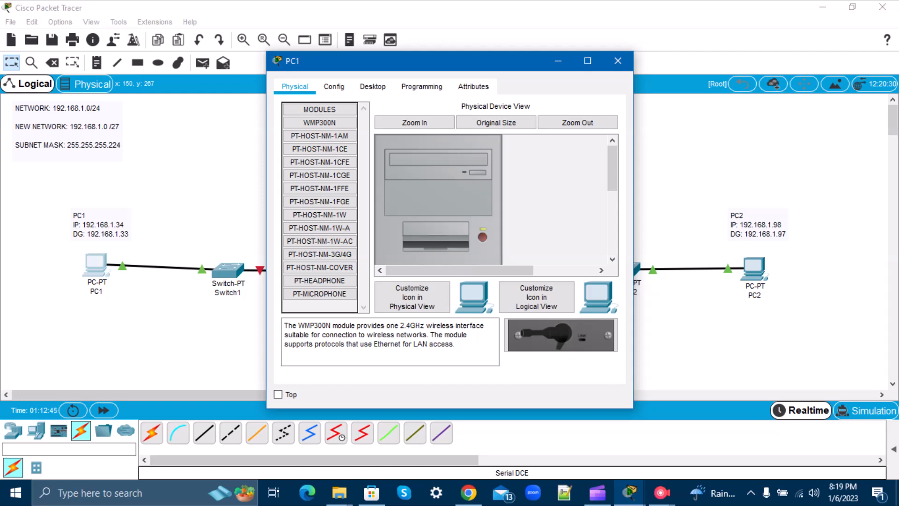
{"action": "left_click_drag", "start_coordinate": [379, 61], "coordinate": [431, 56]}
{"action": "left_click", "coordinate": [387, 82]}
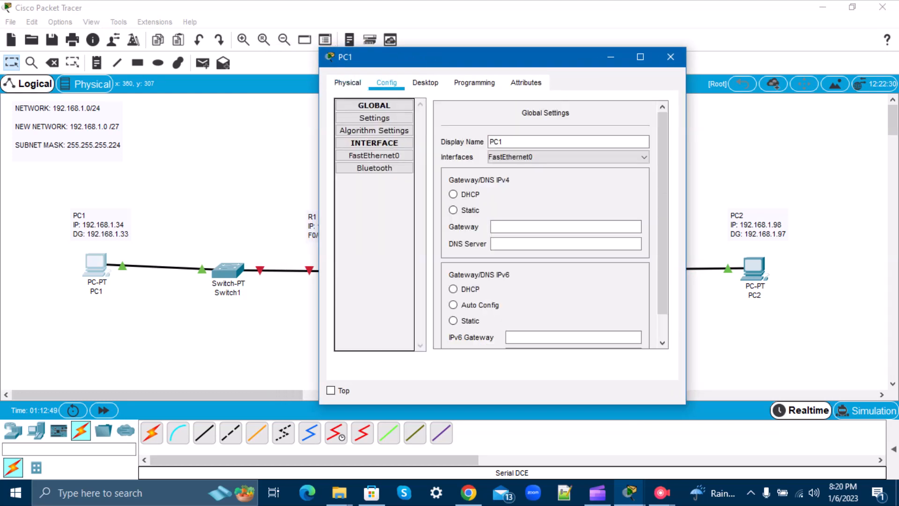
{"action": "left_click", "coordinate": [425, 82]}
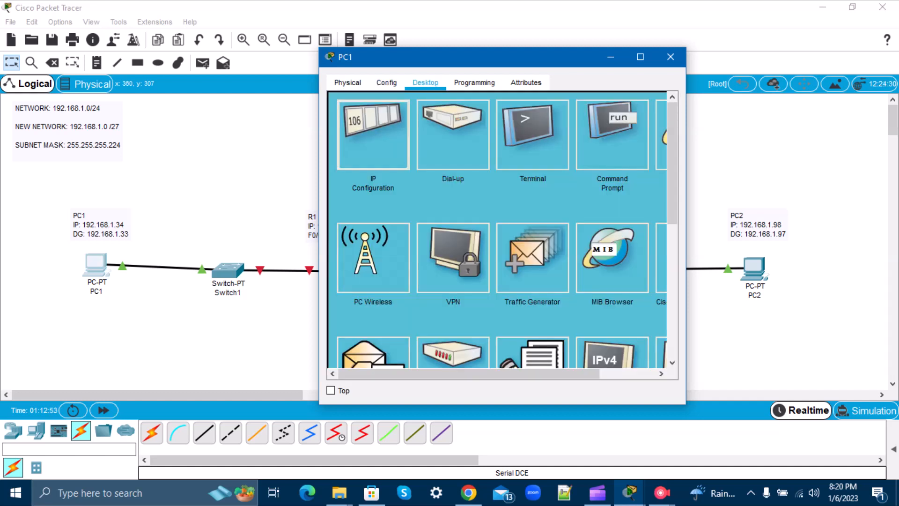
{"action": "left_click", "coordinate": [373, 134]}
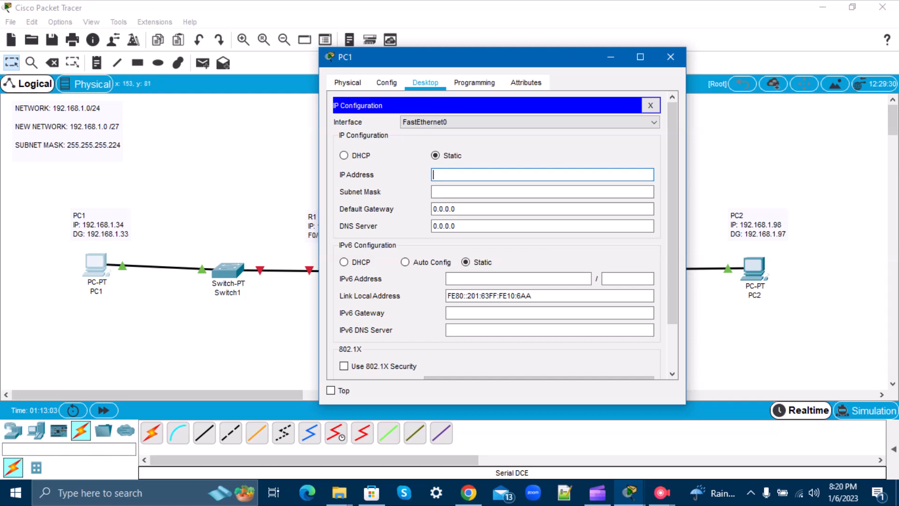
{"action": "left_click", "coordinate": [85, 144]}
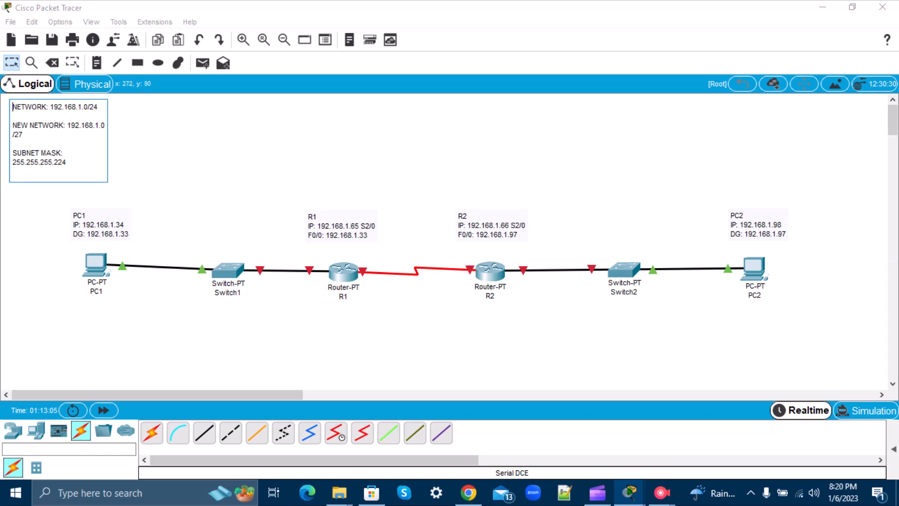
{"action": "left_click", "coordinate": [210, 145]}
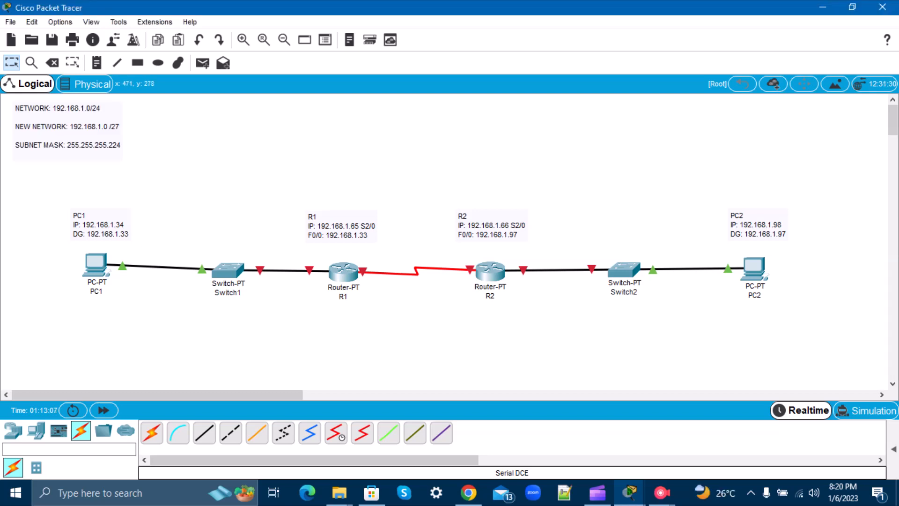
{"action": "left_click", "coordinate": [97, 266]}
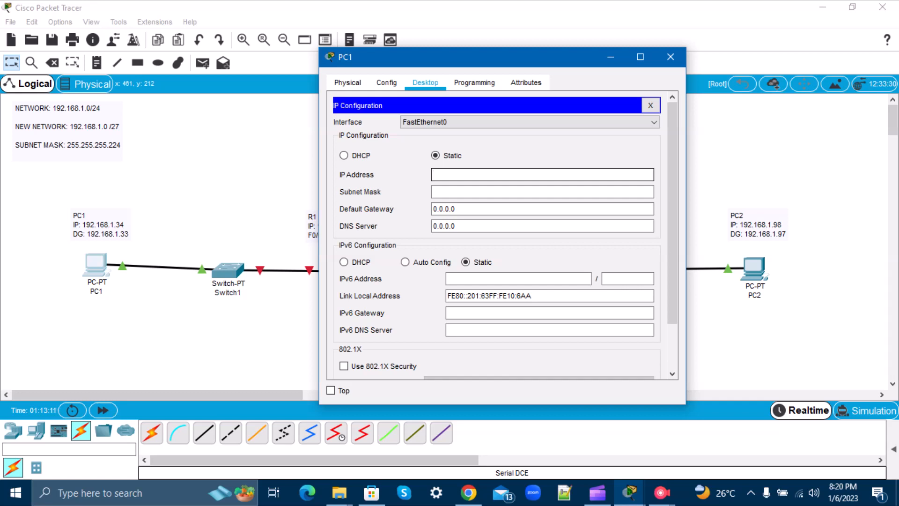
{"action": "type", "text": "192.168.1.34"}
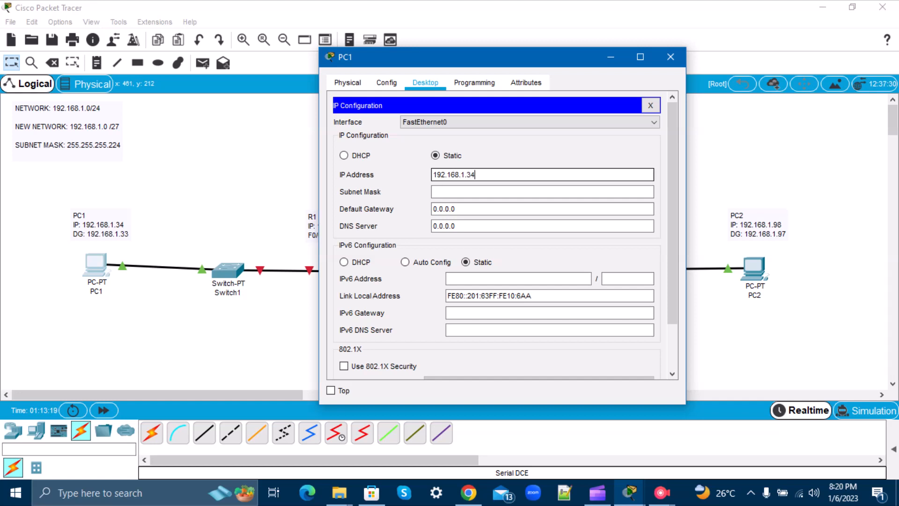
{"action": "left_click", "coordinate": [451, 192]}
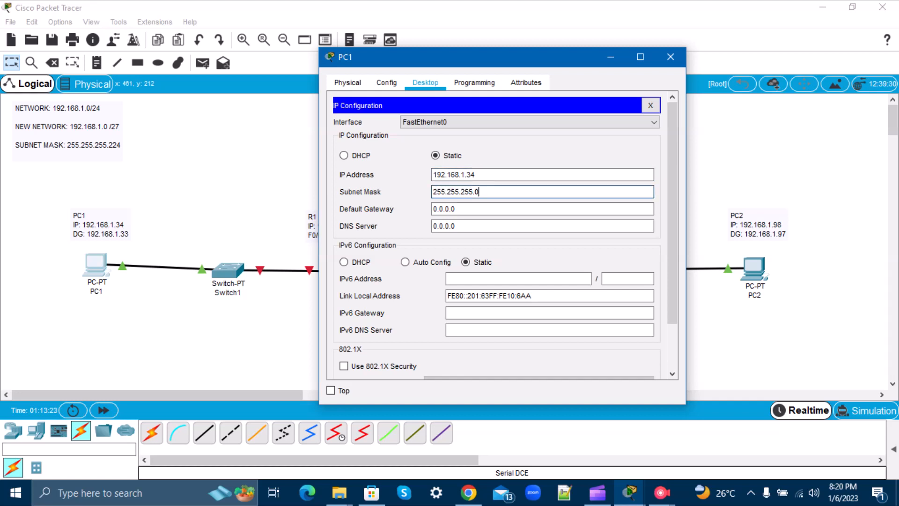
{"action": "key", "text": "BackSpace"}
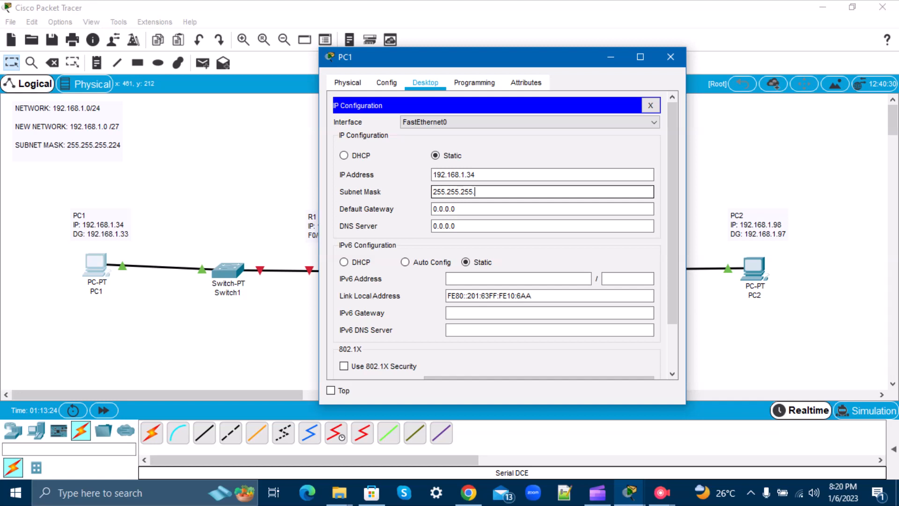
{"action": "type", "text": "224"}
Set PC1's default gateway to 192.168.1.33 and close its configuration window
{"action": "left_click", "coordinate": [487, 209]}
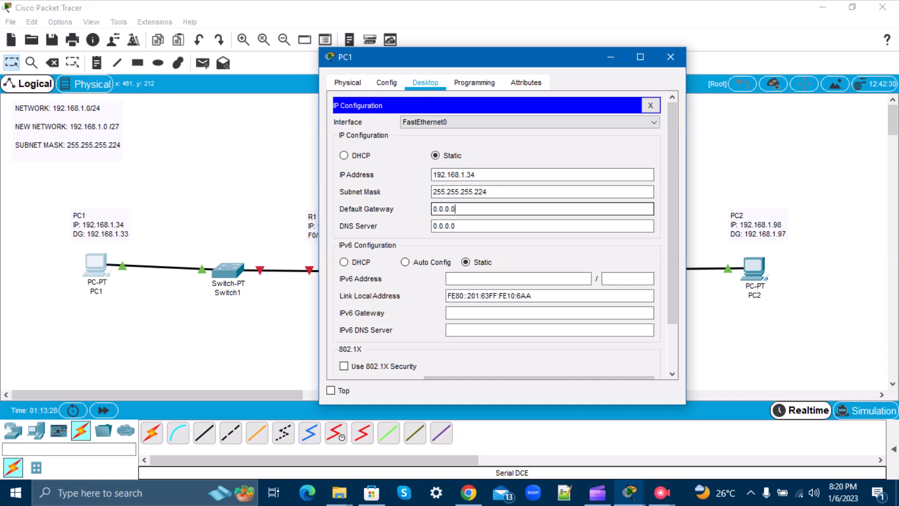
{"action": "key", "text": "BackSpace"}
{"action": "key", "text": "BackSpace"}
{"action": "key", "text": "BackSpace"}
{"action": "key", "text": "BackSpace"}
{"action": "key", "text": "BackSpace"}
{"action": "key", "text": "BackSpace"}
{"action": "key", "text": "BackSpace"}
{"action": "type", "text": "192.168.1.33"}
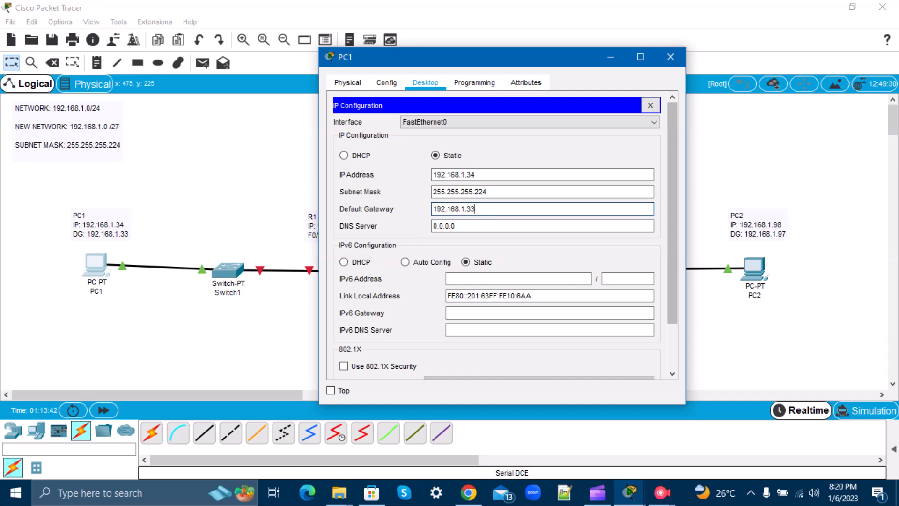
{"action": "left_click", "coordinate": [670, 56]}
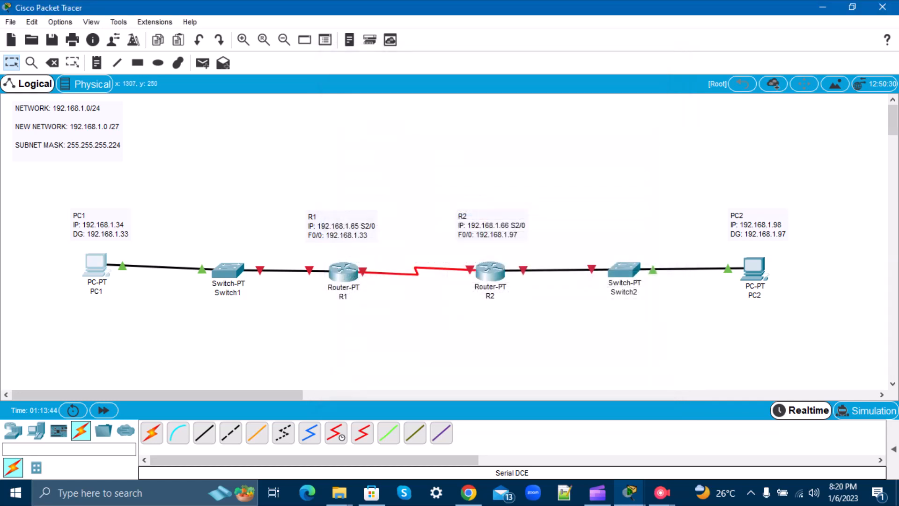
Give PC2 the static IP address 192.168.1.98 with subnet mask 255.255.255.224 in its IP Configuration
{"action": "left_click", "coordinate": [754, 267]}
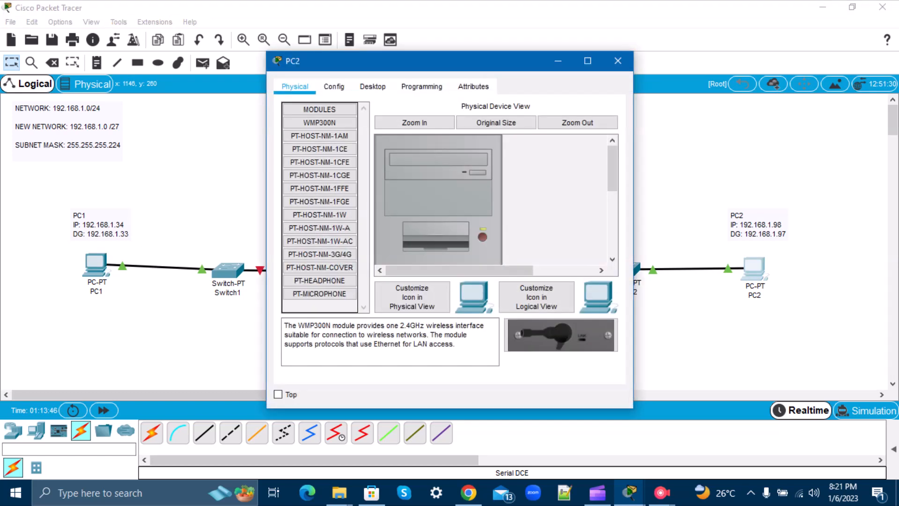
{"action": "left_click", "coordinate": [373, 86]}
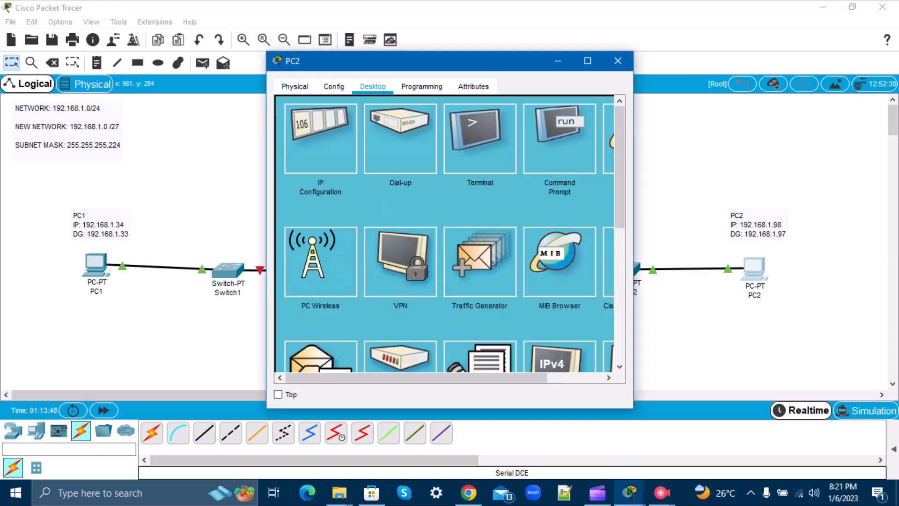
{"action": "left_click", "coordinate": [320, 138]}
{"action": "left_click", "coordinate": [404, 179]}
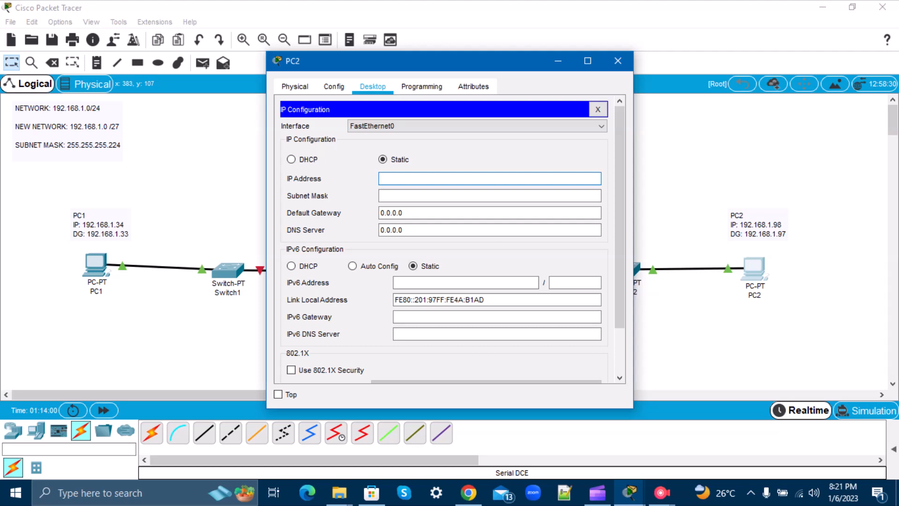
{"action": "type", "text": "192.168.1.98"}
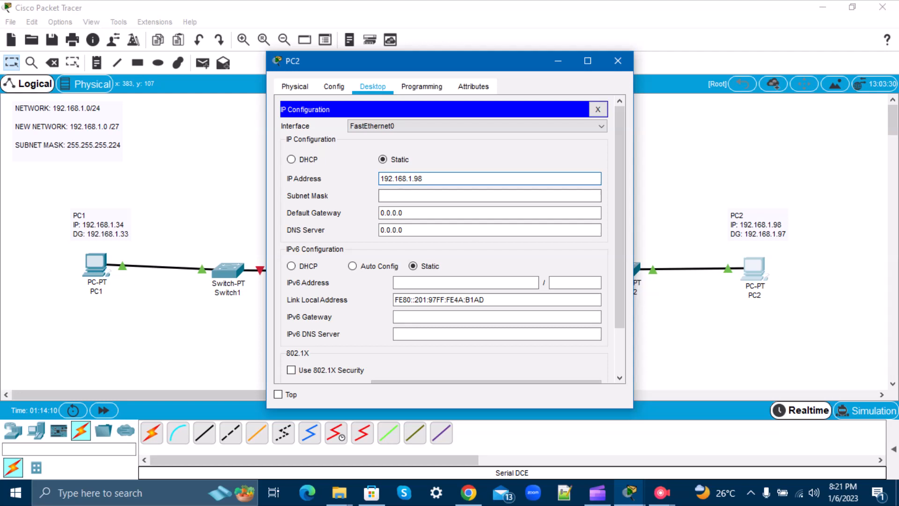
{"action": "left_click", "coordinate": [423, 196]}
{"action": "key", "text": "Delete"}
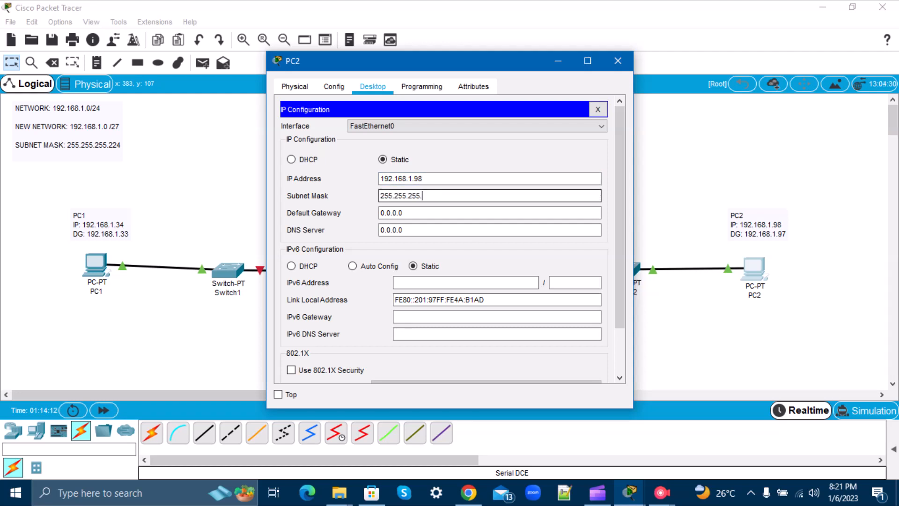
{"action": "type", "text": "224"}
Set PC2's default gateway to 192.168.1.97 and close its configuration window
{"action": "left_click", "coordinate": [408, 213]}
{"action": "key", "text": "BackSpace"}
{"action": "key", "text": "BackSpace"}
{"action": "key", "text": "BackSpace"}
{"action": "key", "text": "BackSpace"}
{"action": "key", "text": "BackSpace"}
{"action": "key", "text": "BackSpace"}
{"action": "key", "text": "BackSpace"}
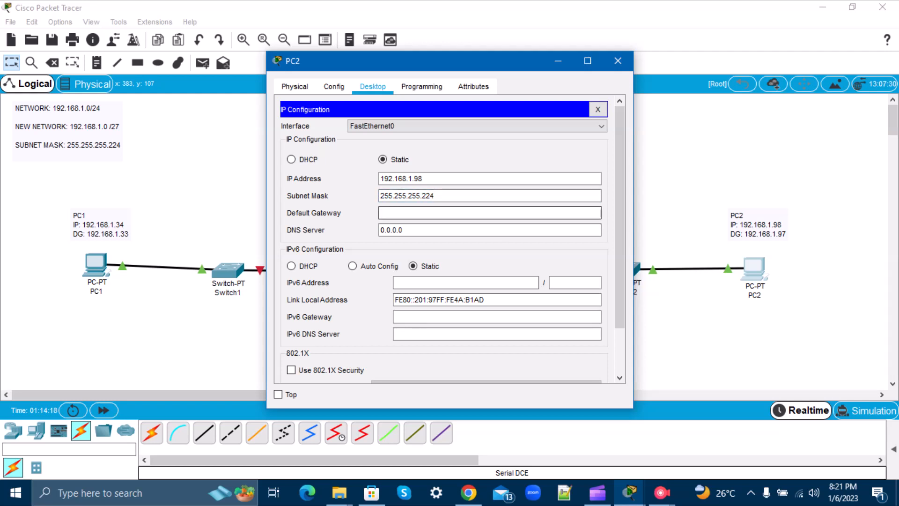
{"action": "type", "text": "192.168.1."}
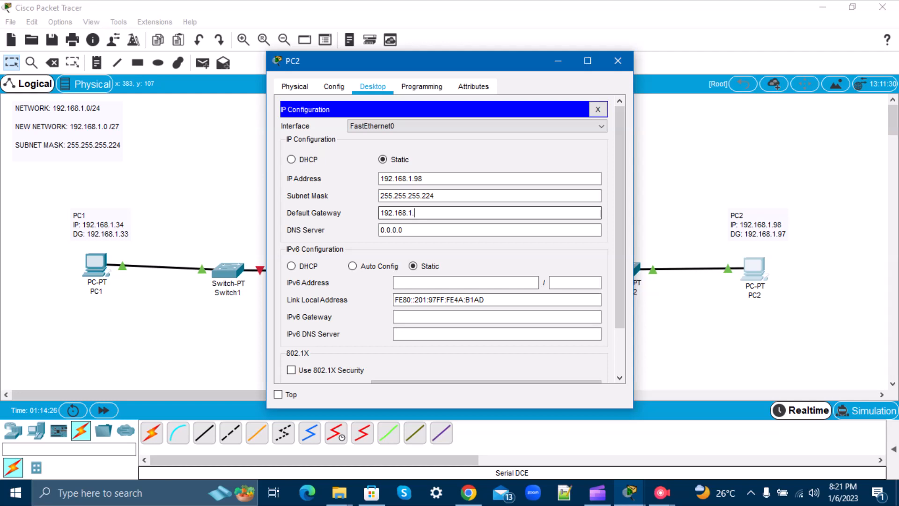
{"action": "type", "text": "97"}
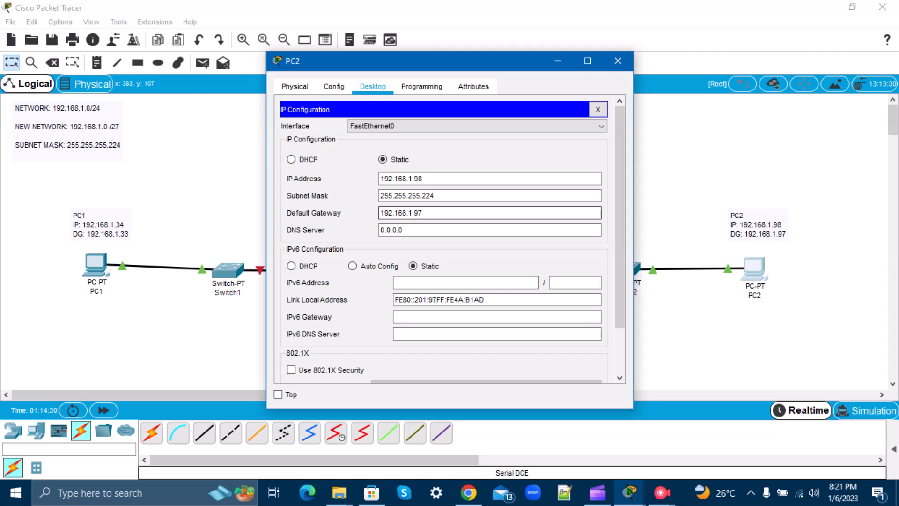
{"action": "left_click", "coordinate": [618, 61]}
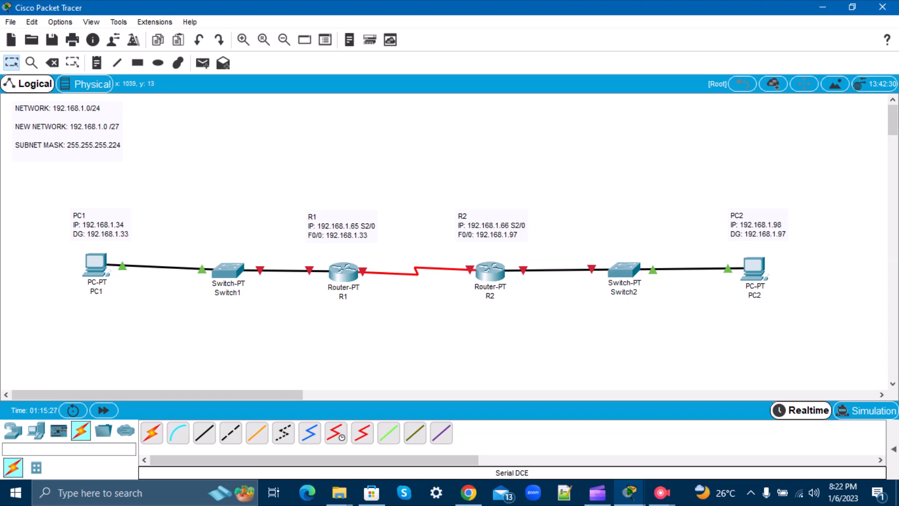
Open router R1's command line, answer no to the initial configuration dialog and start the console session
{"action": "left_click", "coordinate": [343, 272]}
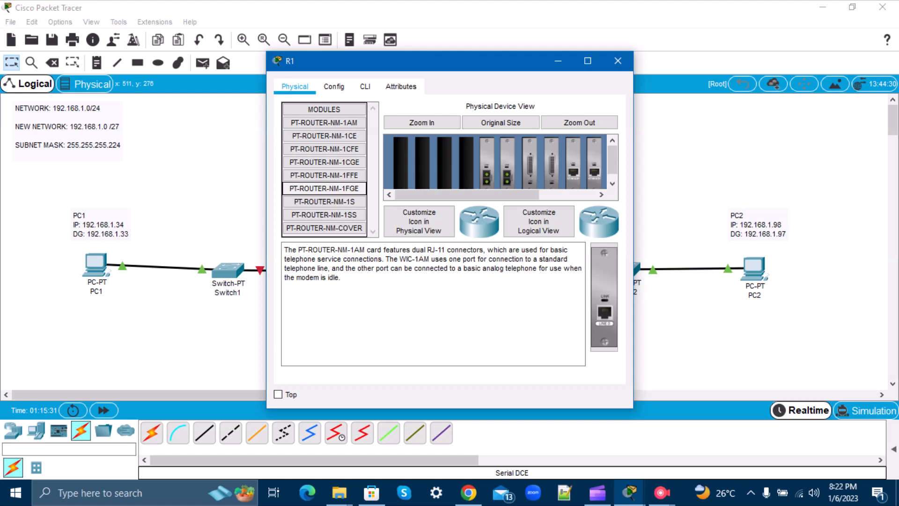
{"action": "left_click", "coordinate": [365, 87]}
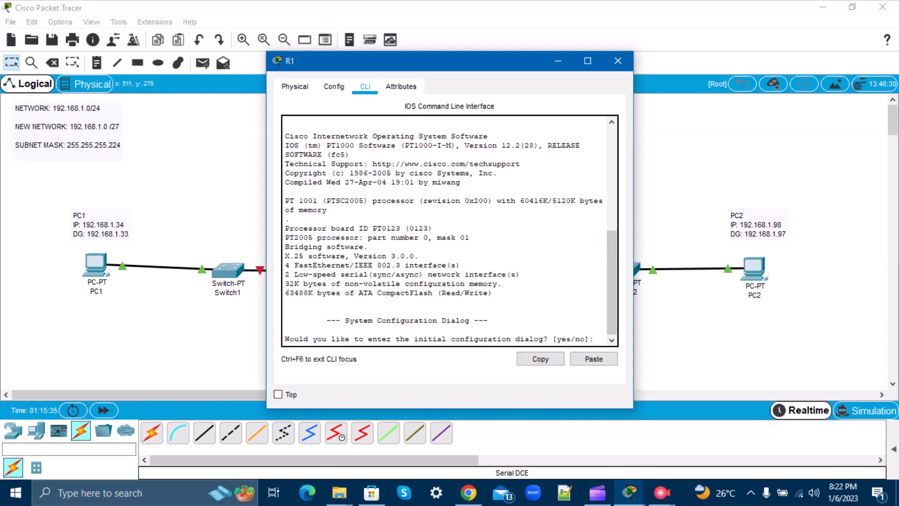
{"action": "type", "text": "no"}
{"action": "key", "text": "Return"}
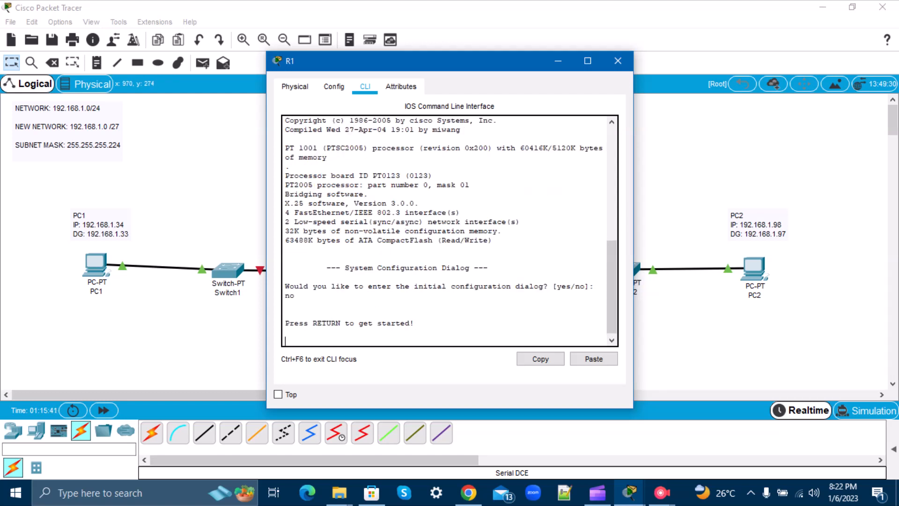
{"action": "left_click_drag", "start_coordinate": [636, 274], "coordinate": [671, 273]}
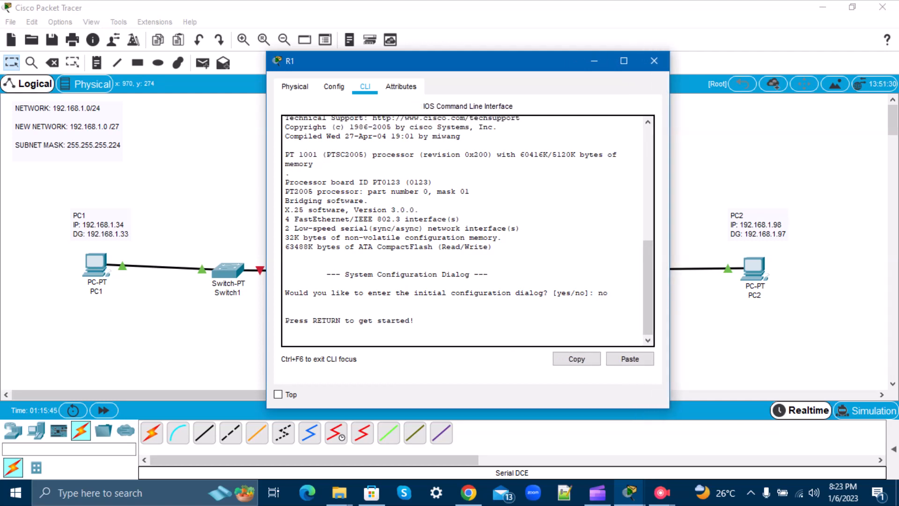
{"action": "key", "text": "Return"}
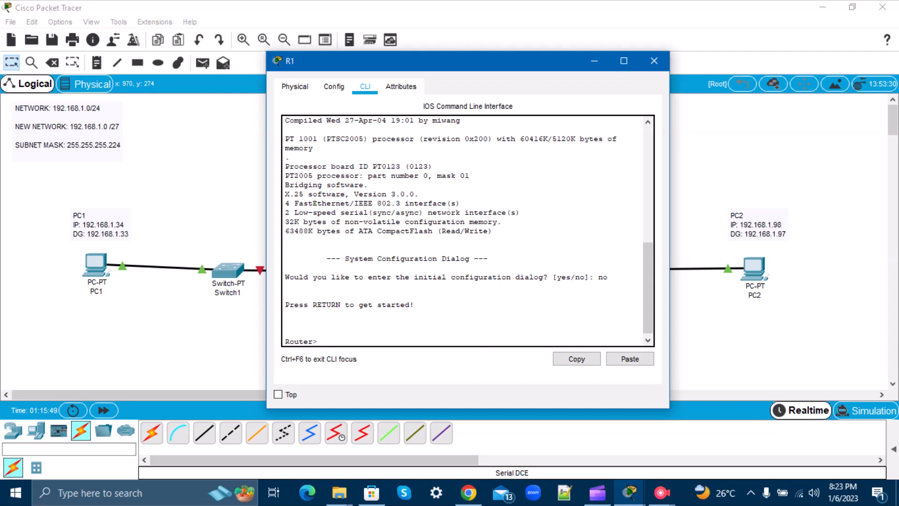
Enter privileged mode on R1 with enable and global configuration mode with conf t
{"action": "type", "text": "enable"}
{"action": "key", "text": "Return"}
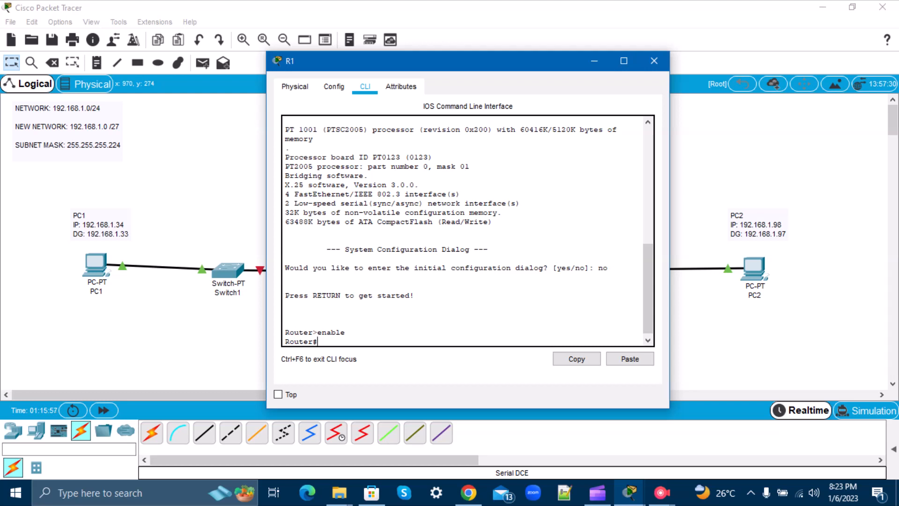
{"action": "type", "text": "conf t"}
{"action": "key", "text": "Return"}
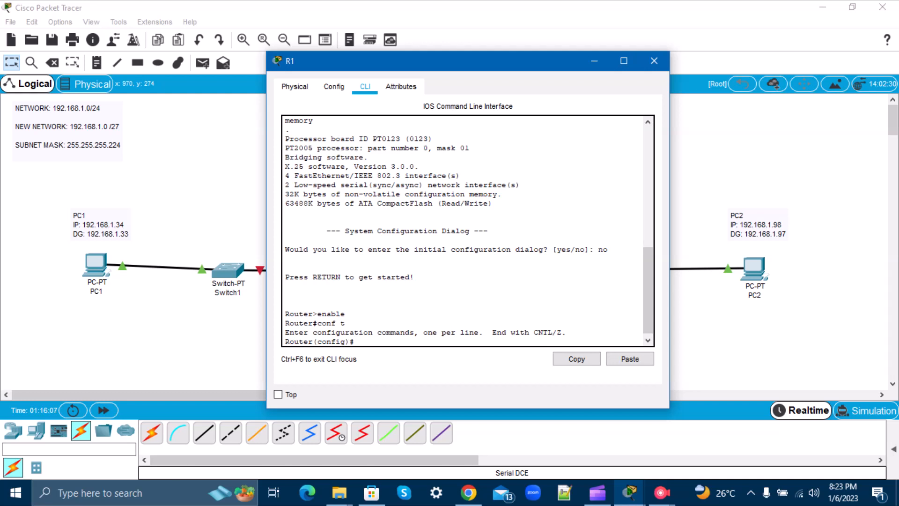
Set the router's hostname to R1 with the hostname command
{"action": "type", "text": "hostname"}
{"action": "type", "text": "R1"}
{"action": "left_click_drag", "start_coordinate": [399, 64], "coordinate": [523, 71]}
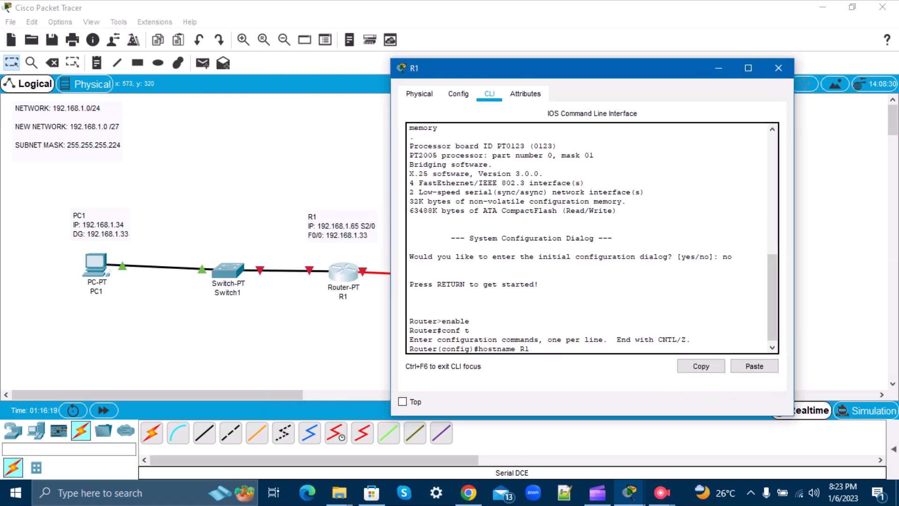
{"action": "left_click_drag", "start_coordinate": [564, 66], "coordinate": [462, 40]}
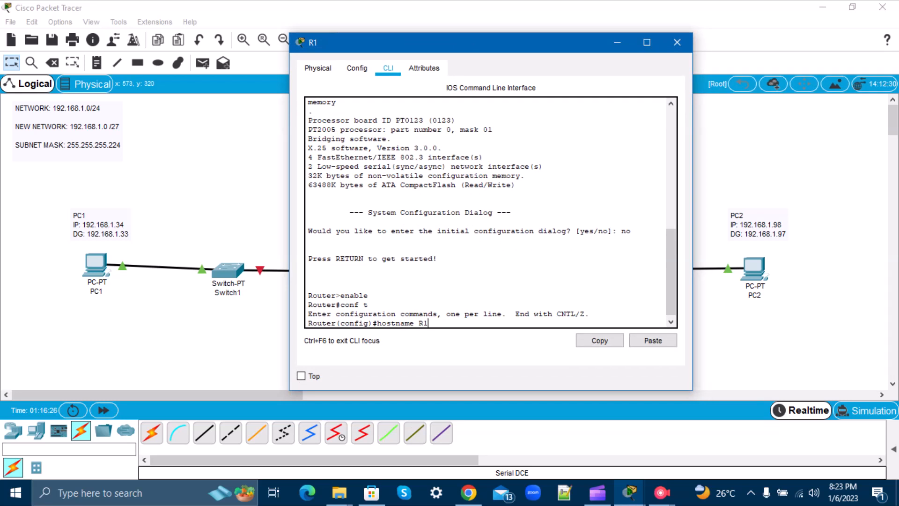
{"action": "key", "text": "Return"}
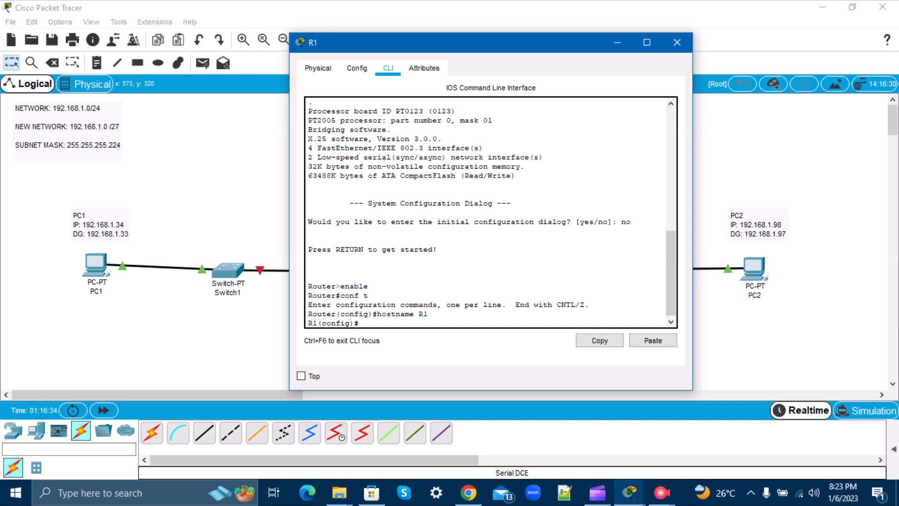
Enter interface f0/0 on R1 and assign it IP address 192.168.1.33 with subnet mask 255.255.255.224
{"action": "type", "text": "F0/"}
{"action": "key", "text": "BackSpace"}
{"action": "key", "text": "BackSpace"}
{"action": "key", "text": "BackSpace"}
{"action": "key", "text": "BackSpace"}
{"action": "type", "text": "int f0/0"}
{"action": "key", "text": "Return"}
{"action": "type", "text": "i"}
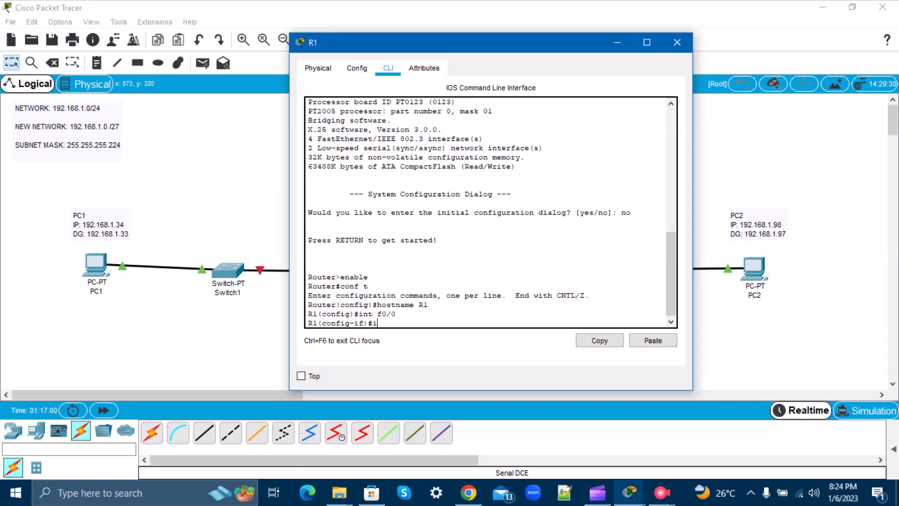
{"action": "type", "text": "p address 192.168.1.33"}
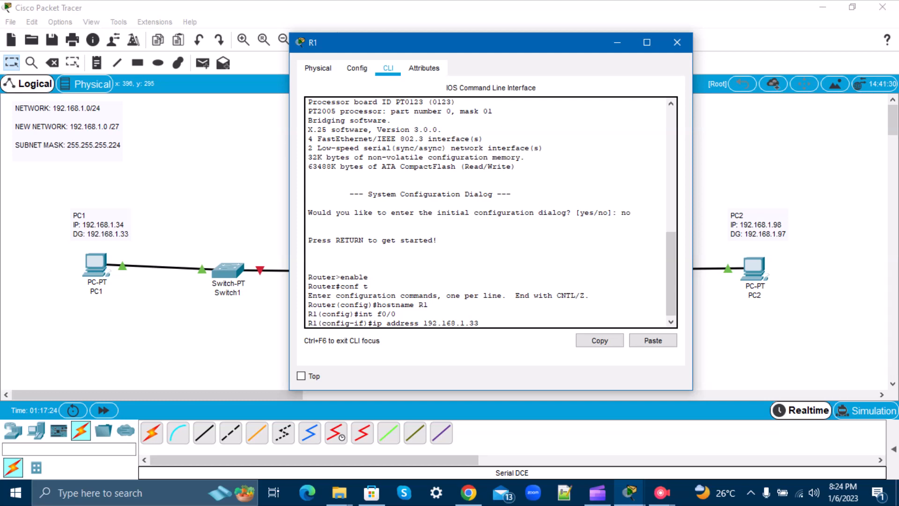
{"action": "type", "text": " 255.255.255.224"}
{"action": "key", "text": "Return"}
Enable R1's f0/0 interface with no shut and exit to global configuration mode
{"action": "type", "text": "no shut"}
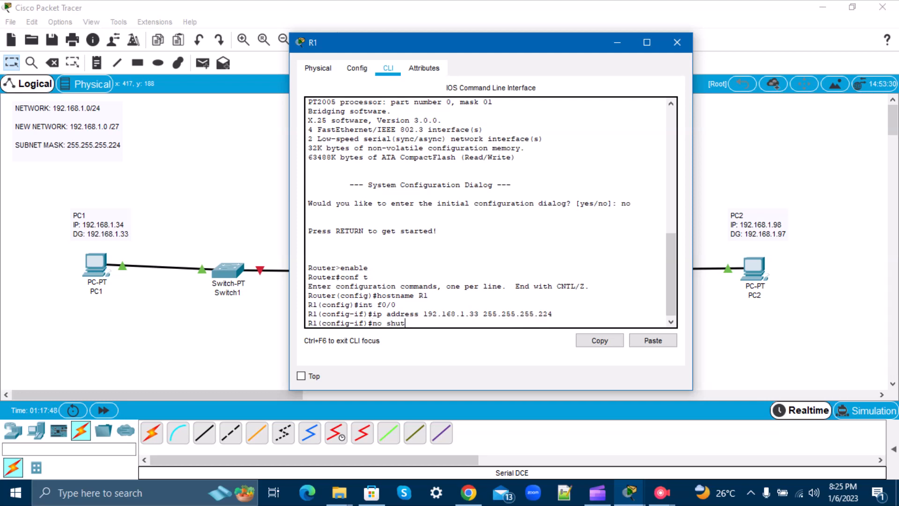
{"action": "key", "text": "Return"}
{"action": "key", "text": "Return"}
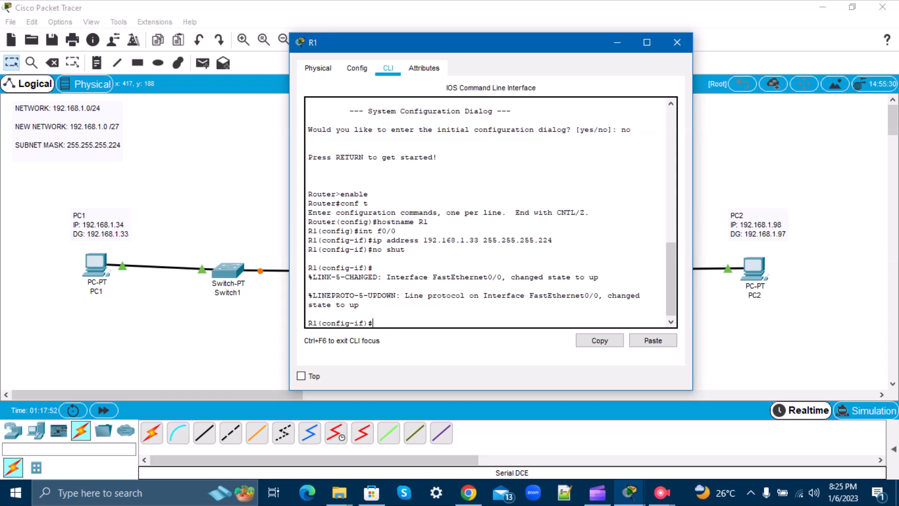
{"action": "type", "text": "exit"}
{"action": "key", "text": "Return"}
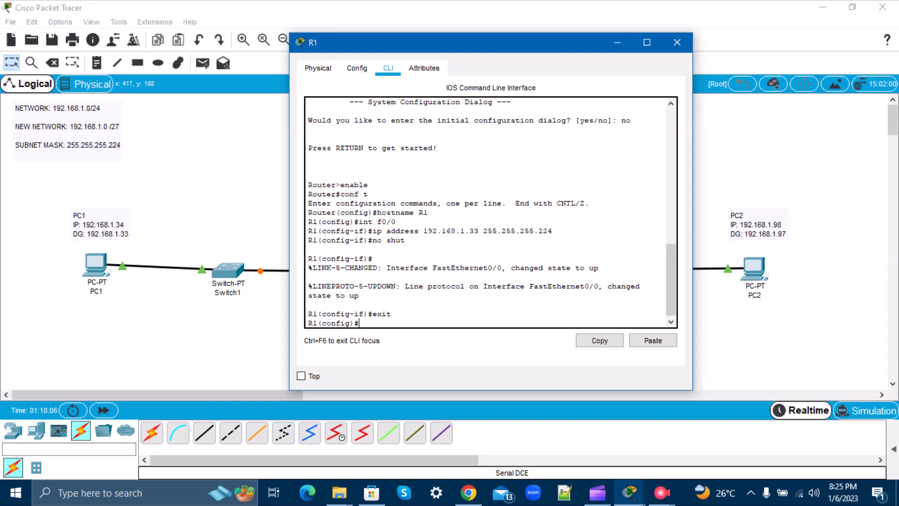
Enter interface s2/0 on R1 and assign it IP address 192.168.1.65 with subnet mask 255.255.255.224
{"action": "type", "text": "2/0"}
{"action": "key", "text": "Return"}
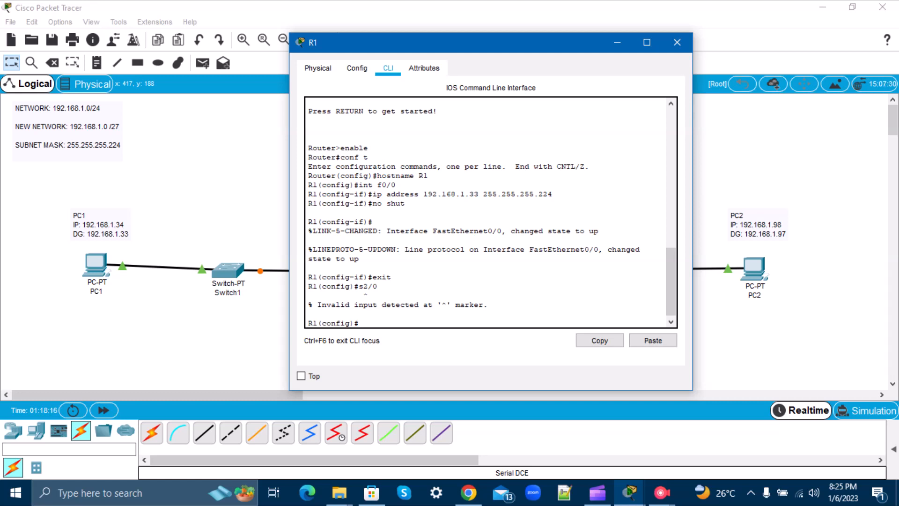
{"action": "type", "text": "int s2/0"}
{"action": "key", "text": "Return"}
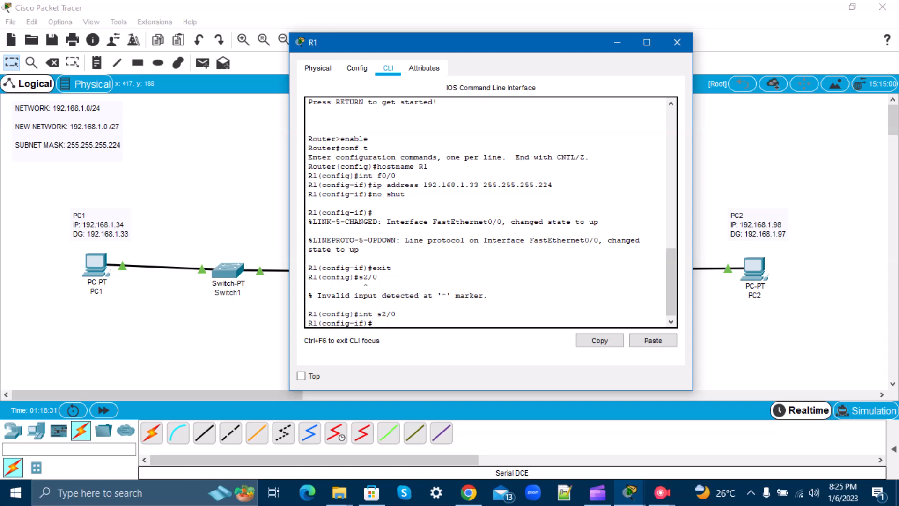
{"action": "type", "text": "ip address 192.168.1.65"}
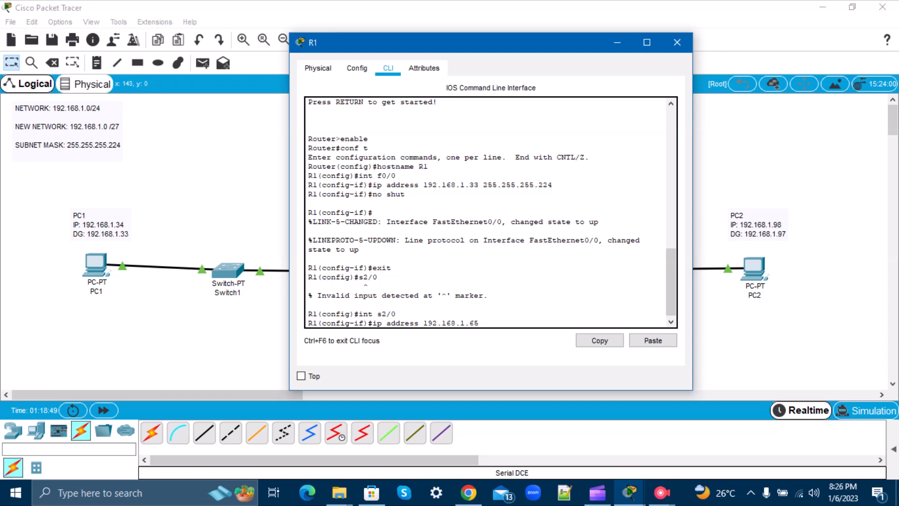
{"action": "mouse_move", "coordinate": [486, 38]}
{"action": "left_mouse_down"}
{"action": "mouse_move", "coordinate": [283, 97]}
{"action": "mouse_move", "coordinate": [235, 86]}
{"action": "mouse_move", "coordinate": [489, 48]}
{"action": "left_mouse_up"}
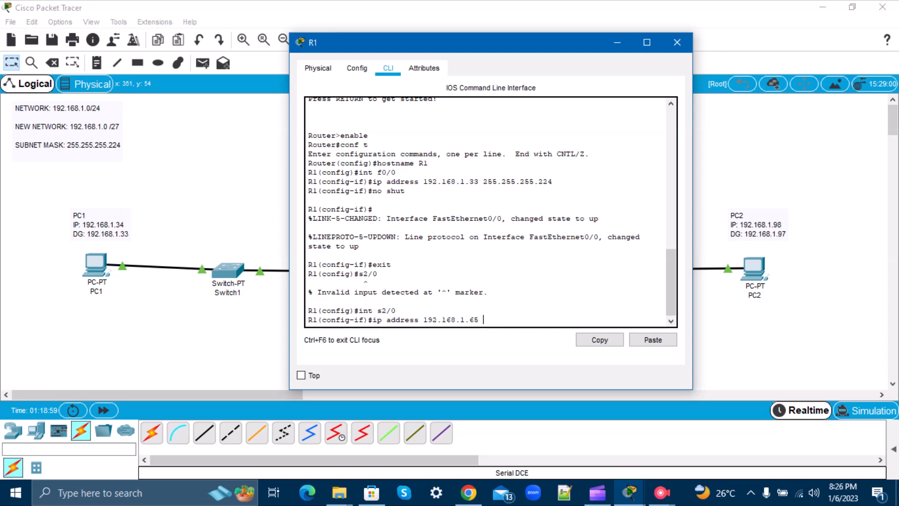
{"action": "type", "text": "255.255.255.224"}
{"action": "key", "text": "Return"}
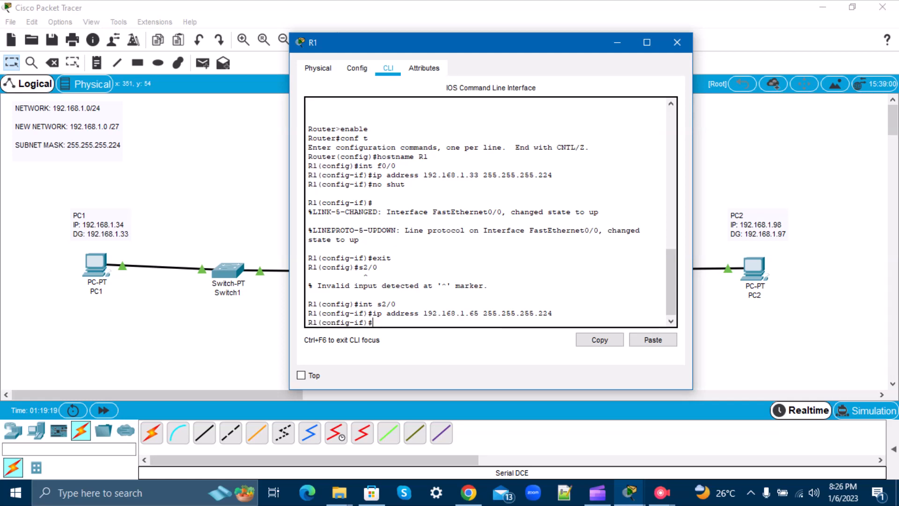
Set the clock rate of R1's s2/0 interface to 64000 and enable the interface with no shut
{"action": "type", "text": "clock rate 64000"}
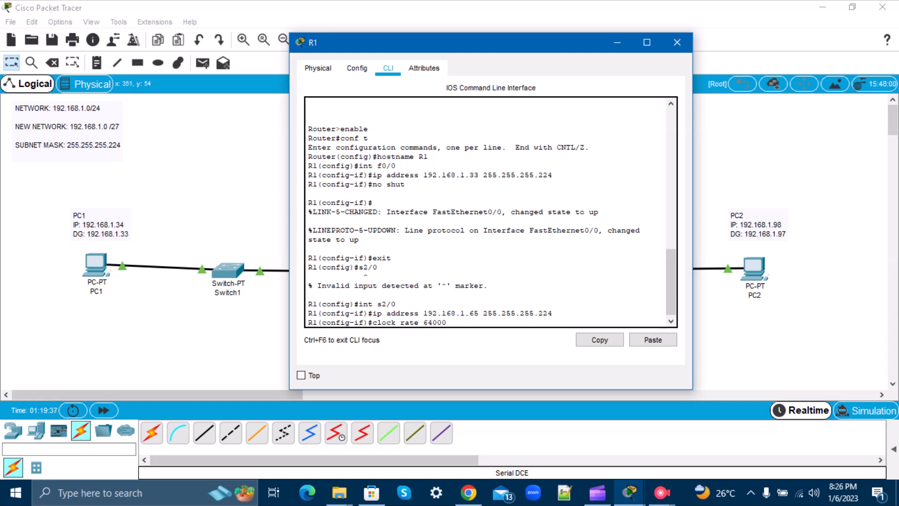
{"action": "key", "text": "Return"}
{"action": "type", "text": "no shut"}
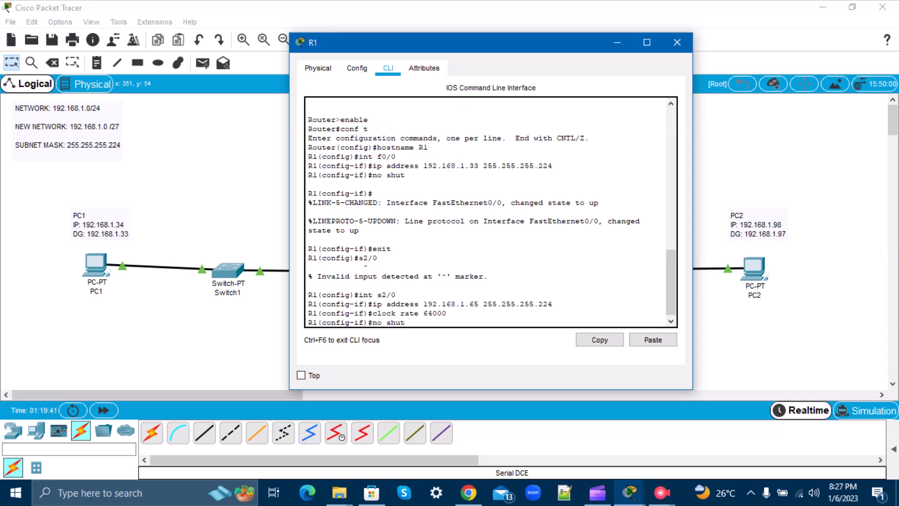
{"action": "key", "text": "Return"}
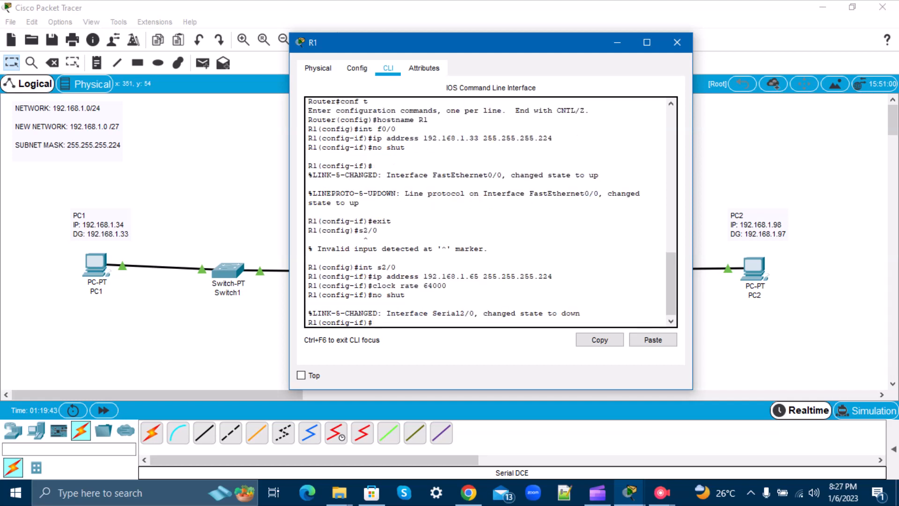
{"action": "key", "text": "Return"}
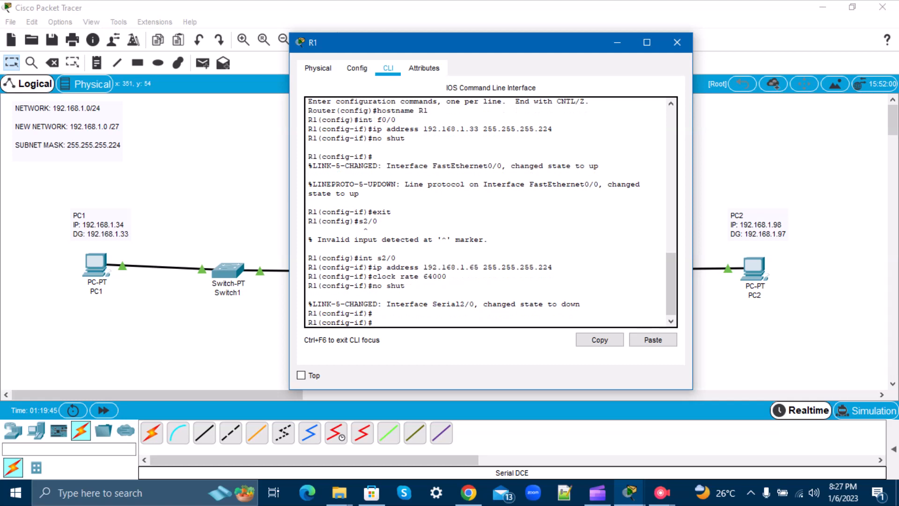
Exit interface and global configuration modes on R1 to return to the privileged prompt
{"action": "type", "text": "exit"}
{"action": "key", "text": "Return"}
{"action": "type", "text": "ext"}
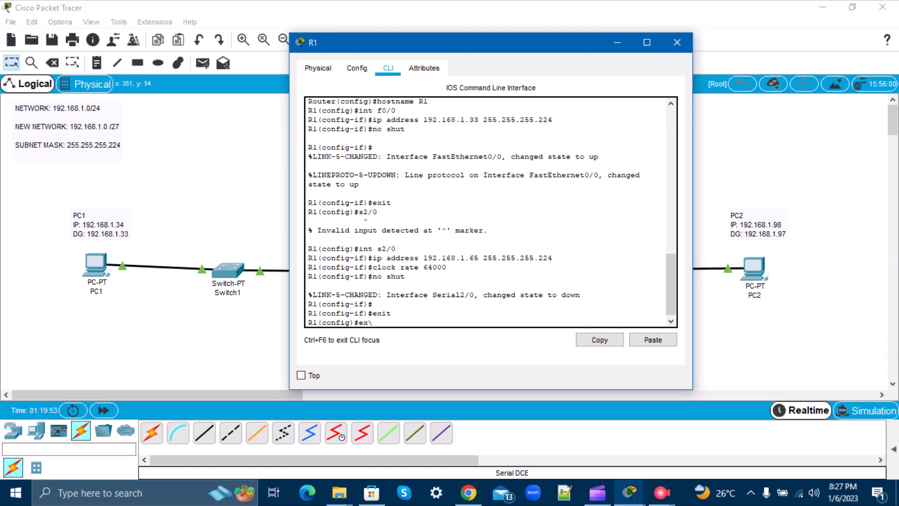
{"action": "type", "text": "it"}
{"action": "key", "text": "Return"}
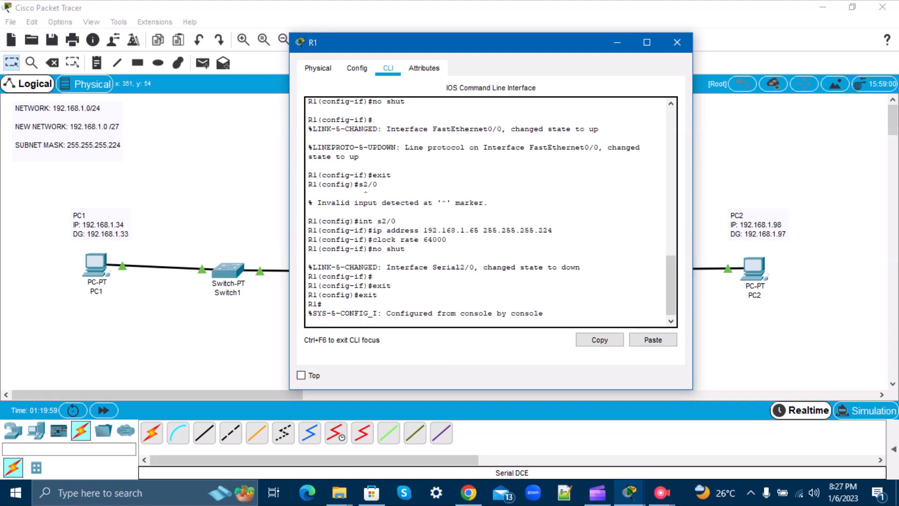
{"action": "key", "text": "Return"}
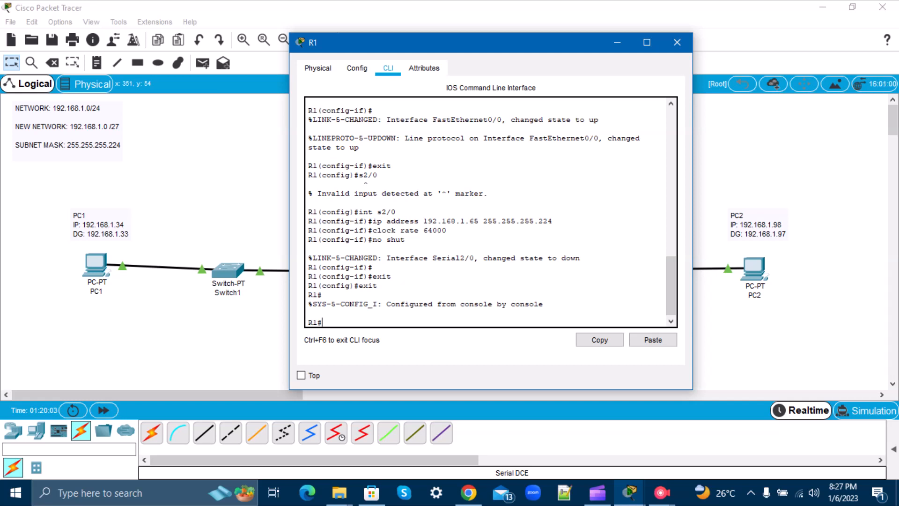
Save R1's configuration with copy run start, accepting the default destination filename, and close R1's window
{"action": "type", "text": "copy run start"}
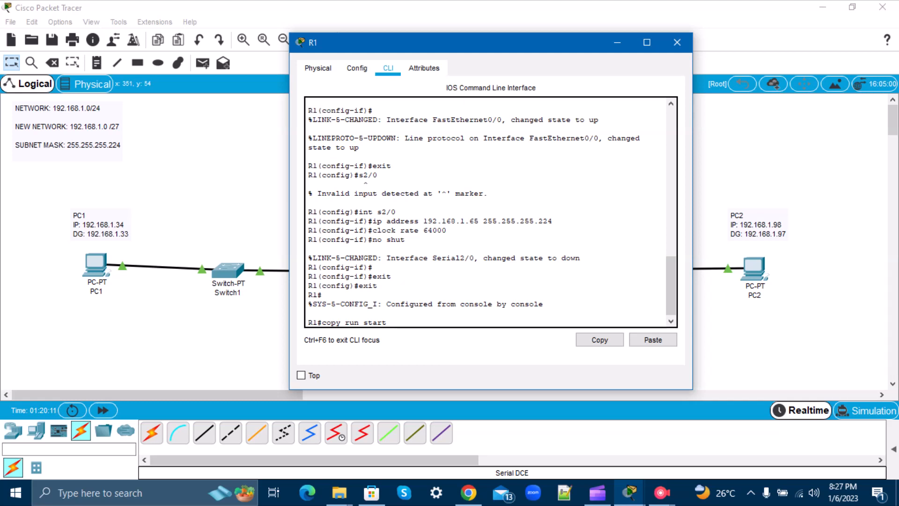
{"action": "key", "text": "Return"}
{"action": "key", "text": "Return"}
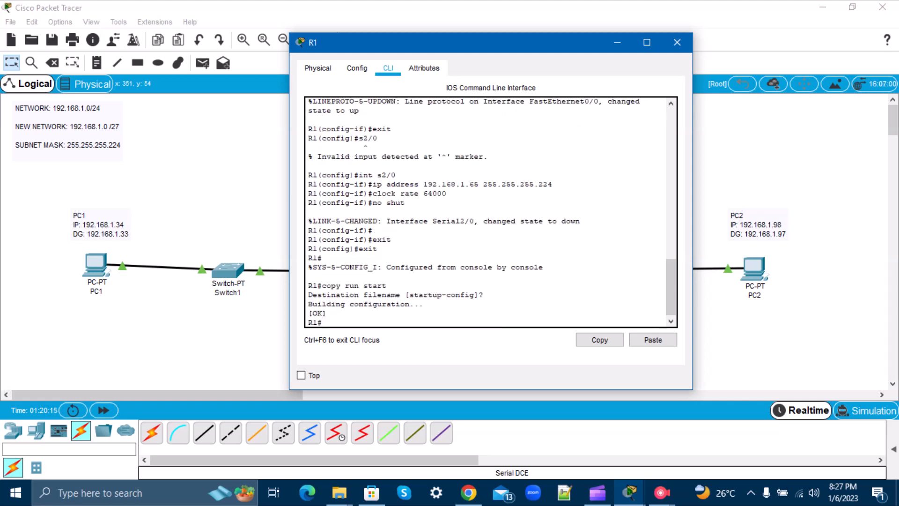
{"action": "left_click", "coordinate": [678, 42]}
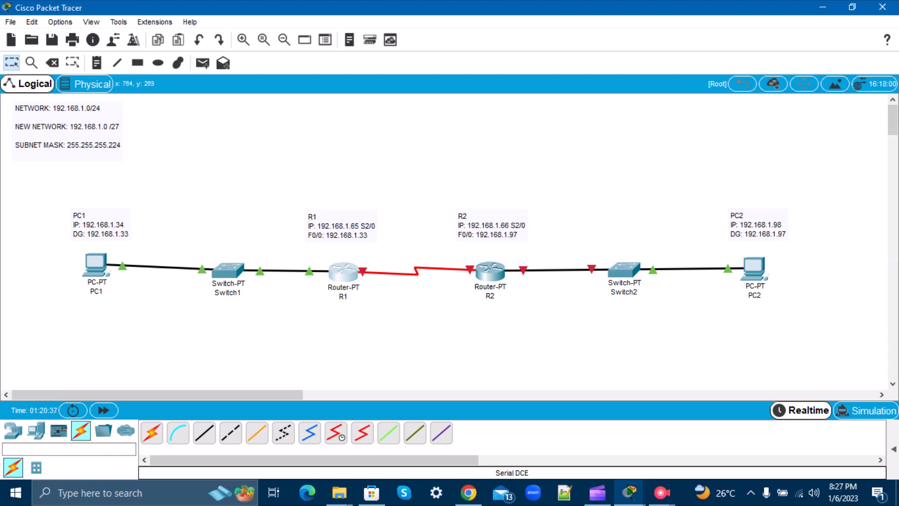
Open router R2's command line, answer no to the initial configuration dialog and start the console session
{"action": "left_click", "coordinate": [491, 271]}
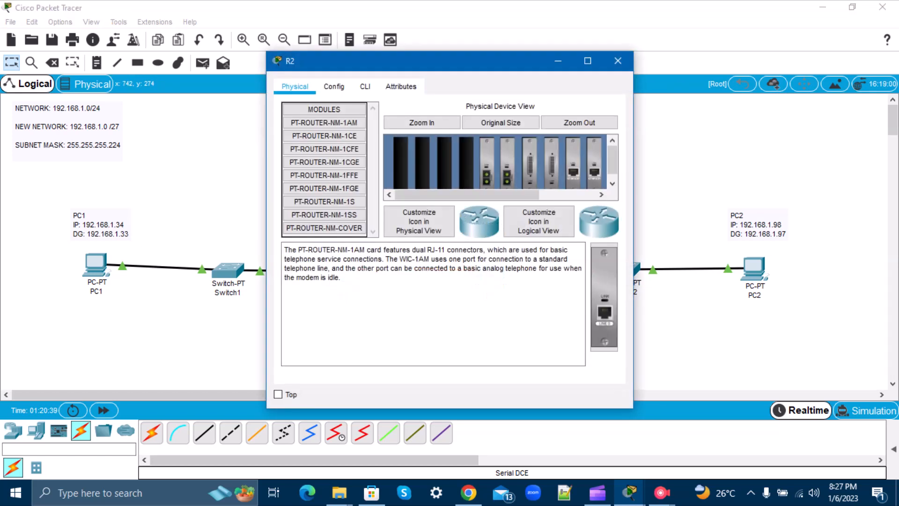
{"action": "left_click_drag", "start_coordinate": [438, 64], "coordinate": [238, 76]}
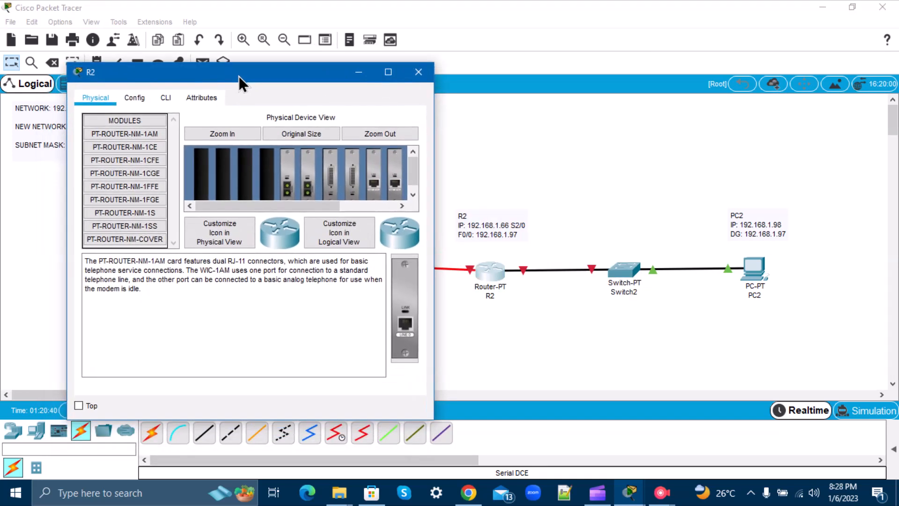
{"action": "left_click_drag", "start_coordinate": [316, 73], "coordinate": [461, 85]}
{"action": "left_click", "coordinate": [309, 108]}
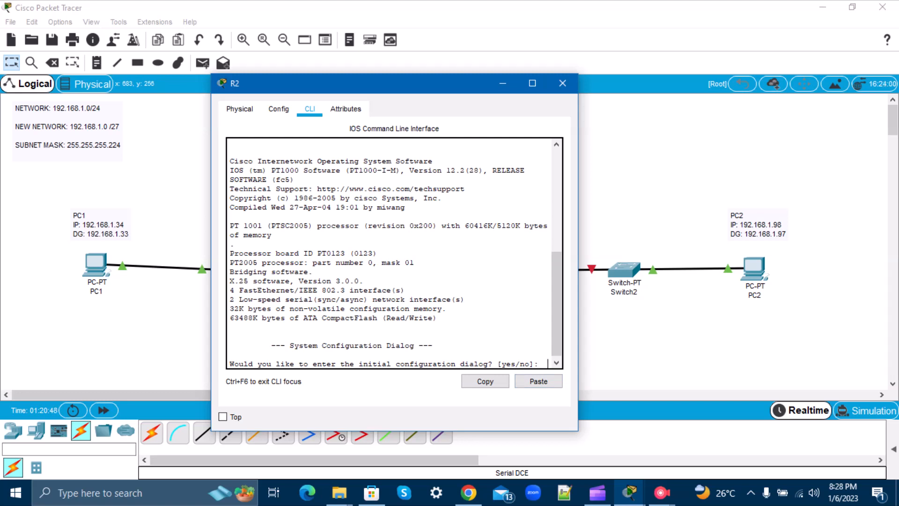
{"action": "type", "text": "no"}
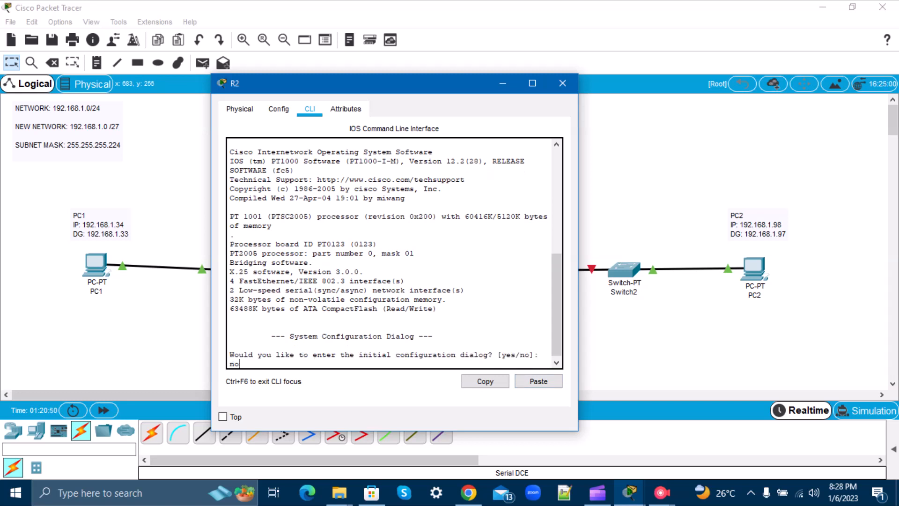
{"action": "key", "text": "Return"}
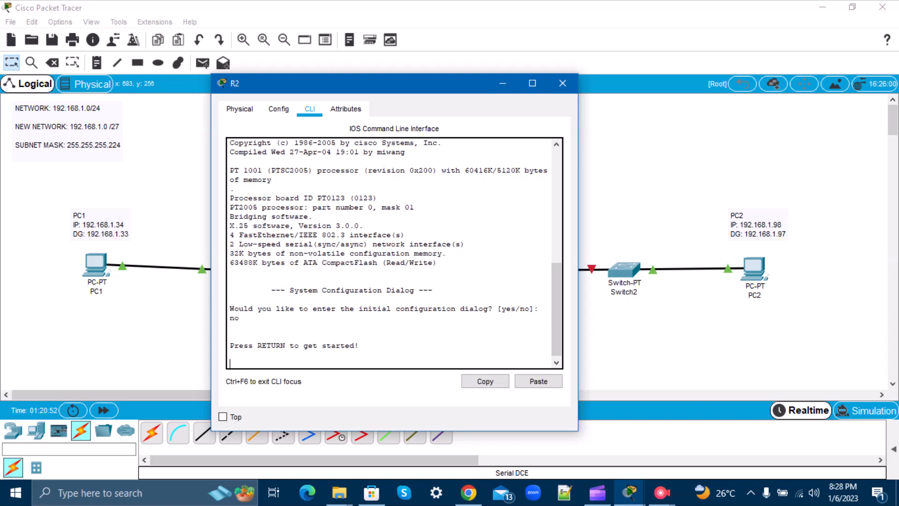
{"action": "left_click_drag", "start_coordinate": [578, 295], "coordinate": [619, 292]}
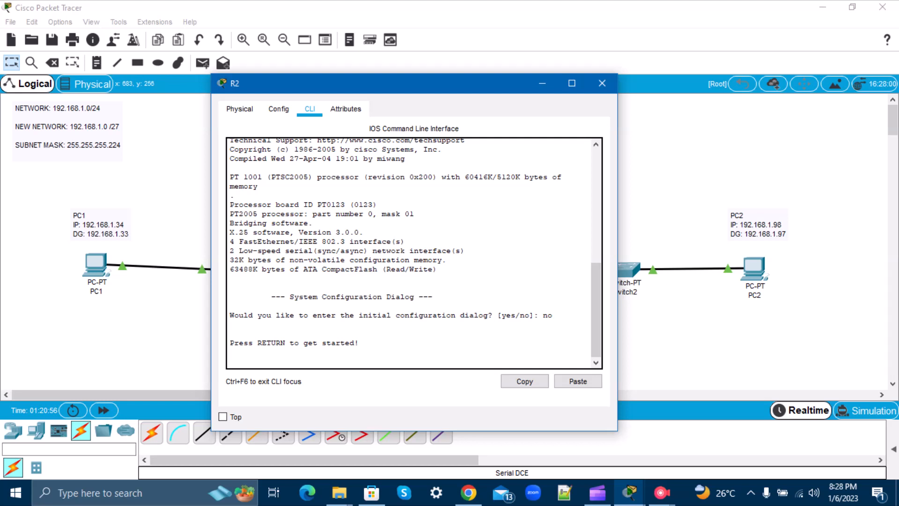
{"action": "key", "text": "Return"}
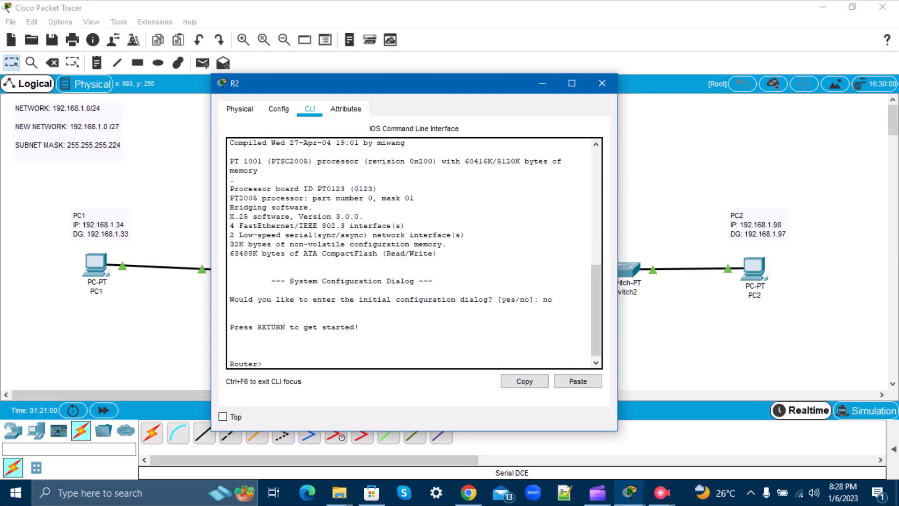
Enter global configuration mode on R2 with enable and conf t, and set the hostname to R2
{"action": "type", "text": "enable"}
{"action": "key", "text": "Return"}
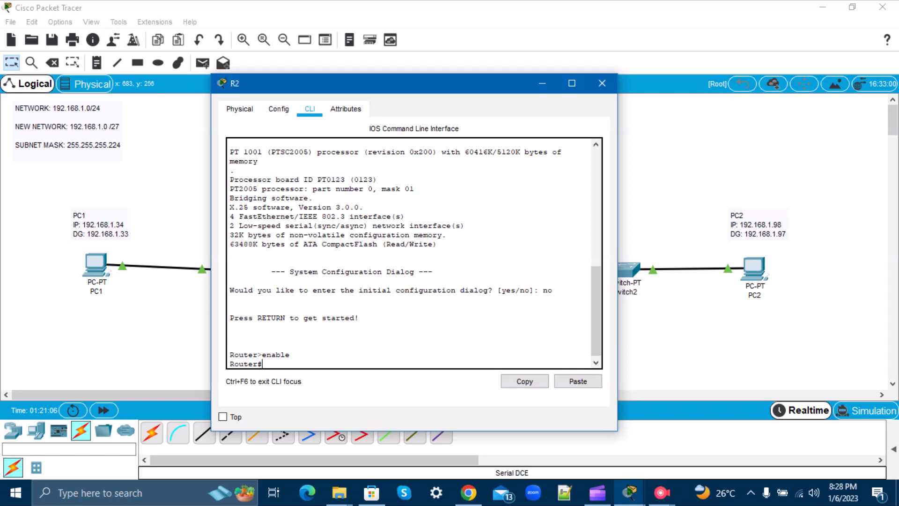
{"action": "type", "text": "conf t"}
{"action": "key", "text": "Return"}
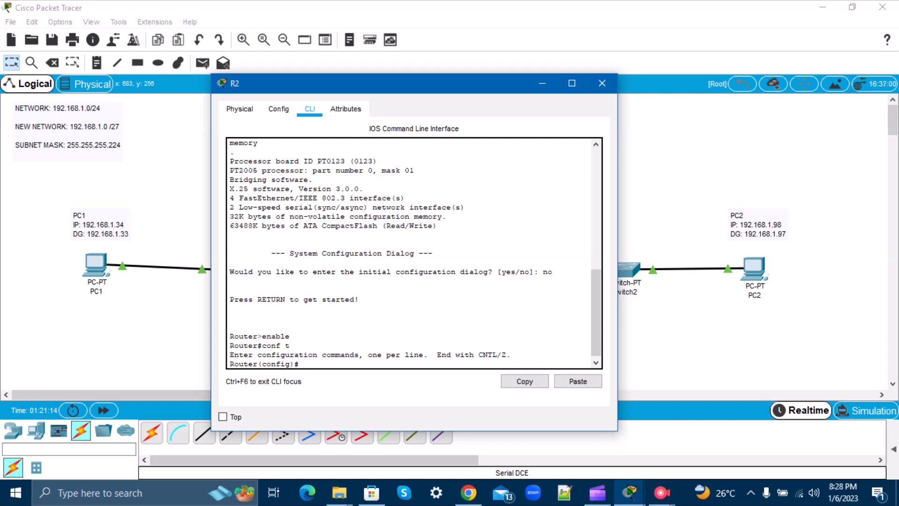
{"action": "type", "text": "hostname R2"}
{"action": "key", "text": "Return"}
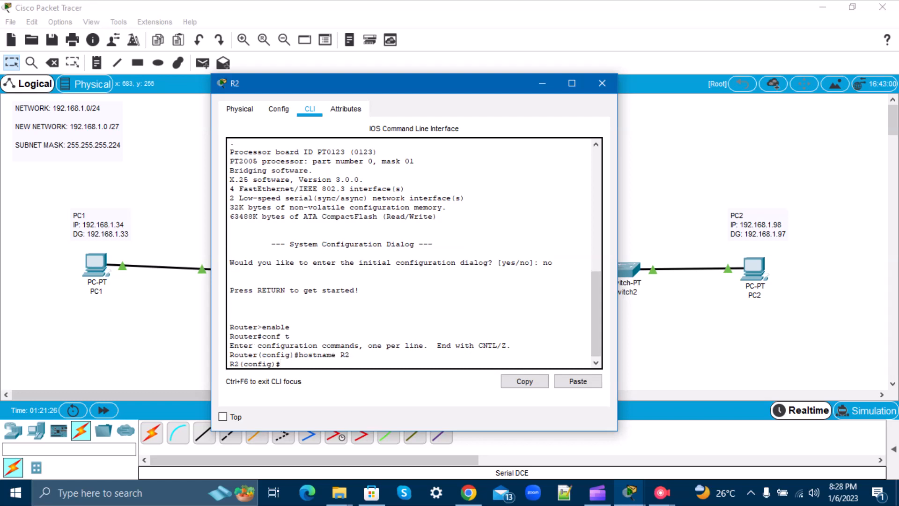
Configure R2's interface f0/0 with IP address 192.168.1.97 and mask 255.255.255.224, enable it with no shut, and exit interface mode
{"action": "type", "text": "int f0/0"}
{"action": "key", "text": "Return"}
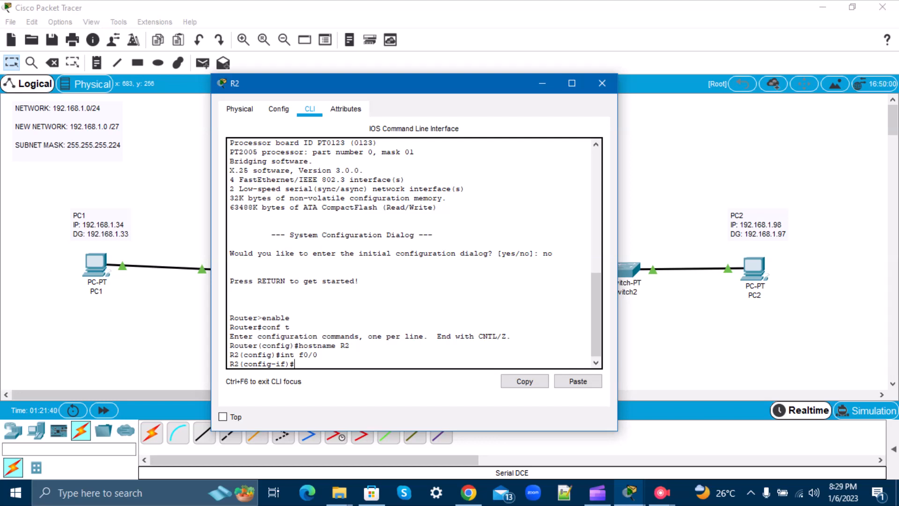
{"action": "type", "text": "ip address"}
{"action": "type", "text": "192.168.1.97 2"}
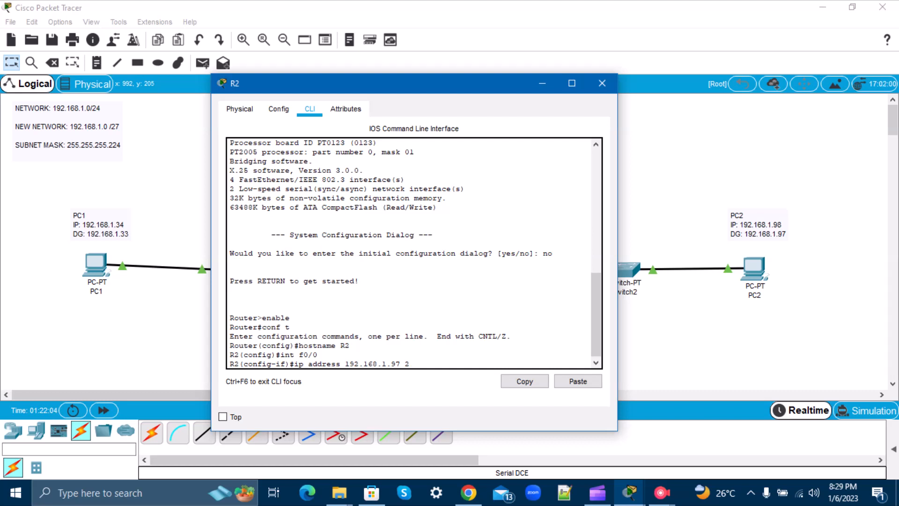
{"action": "type", "text": "55.255.255.224"}
{"action": "key", "text": "Return"}
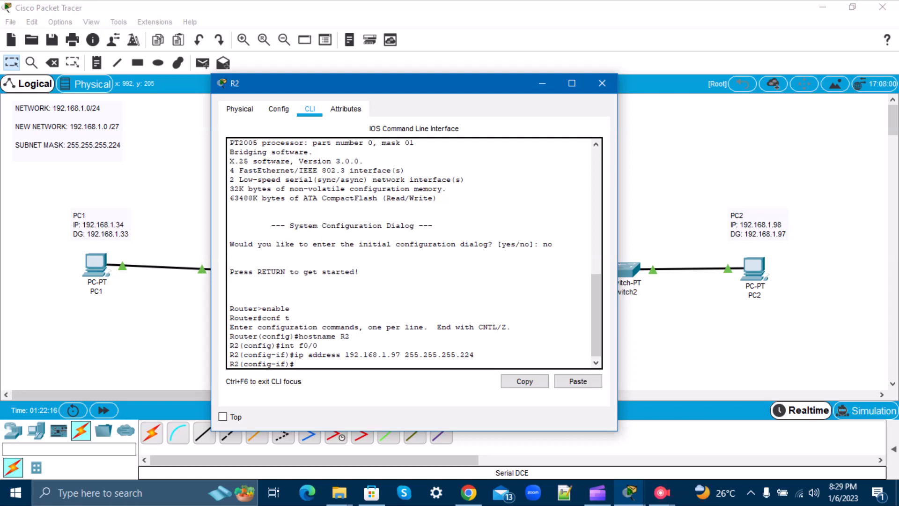
{"action": "type", "text": "no shut"}
{"action": "key", "text": "Return"}
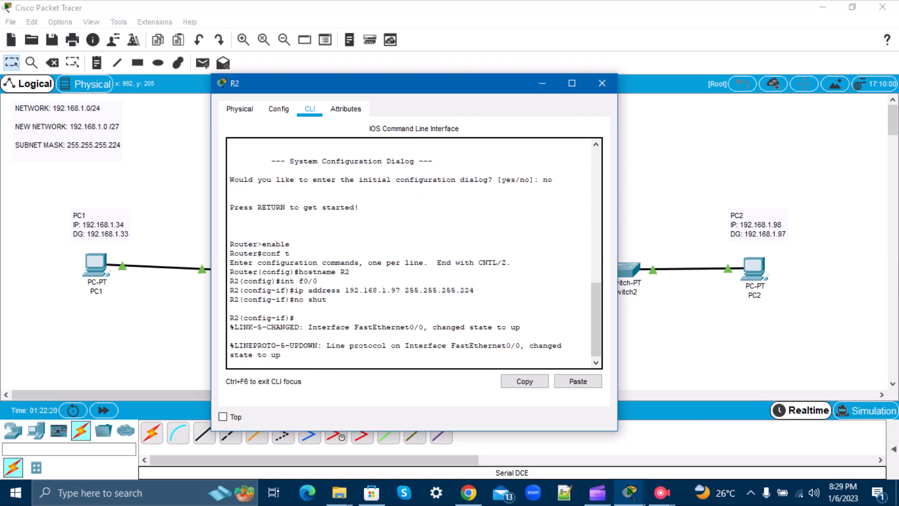
{"action": "key", "text": "Return"}
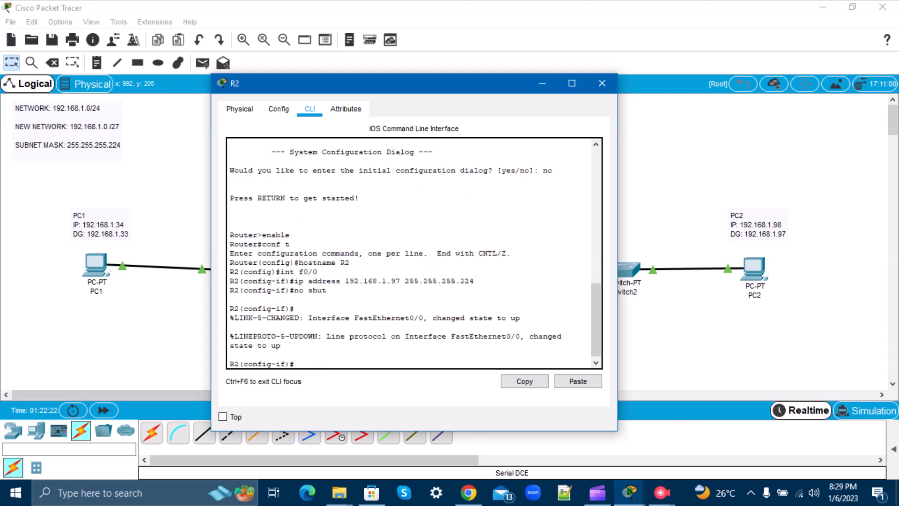
{"action": "type", "text": "exit"}
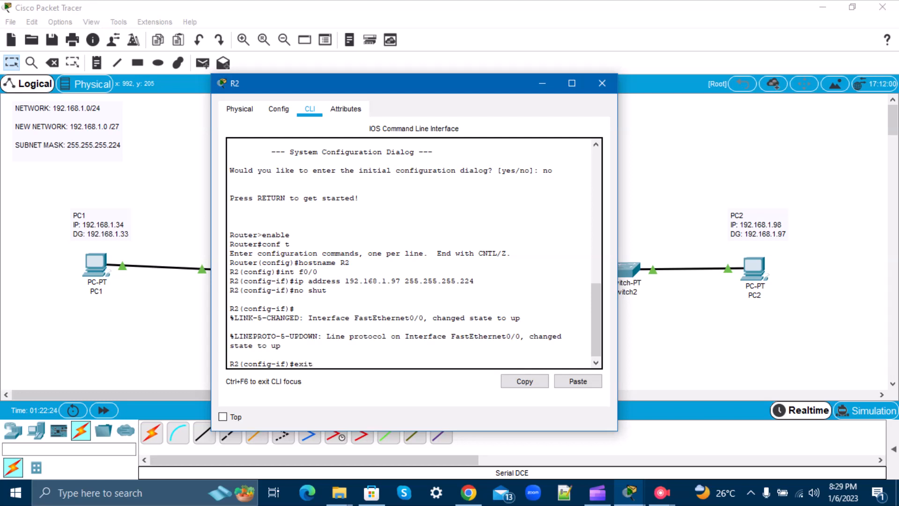
{"action": "key", "text": "Return"}
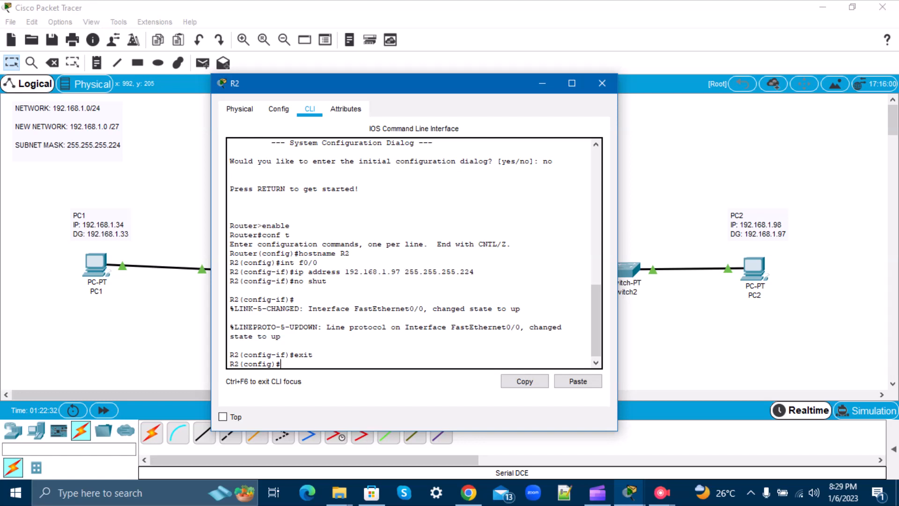
Configure R2's serial interface s2/0 with IP address 192.168.1.66 and mask 255.255.255.224, and enable it with no shut
{"action": "type", "text": "int s2/0"}
{"action": "key", "text": "Return"}
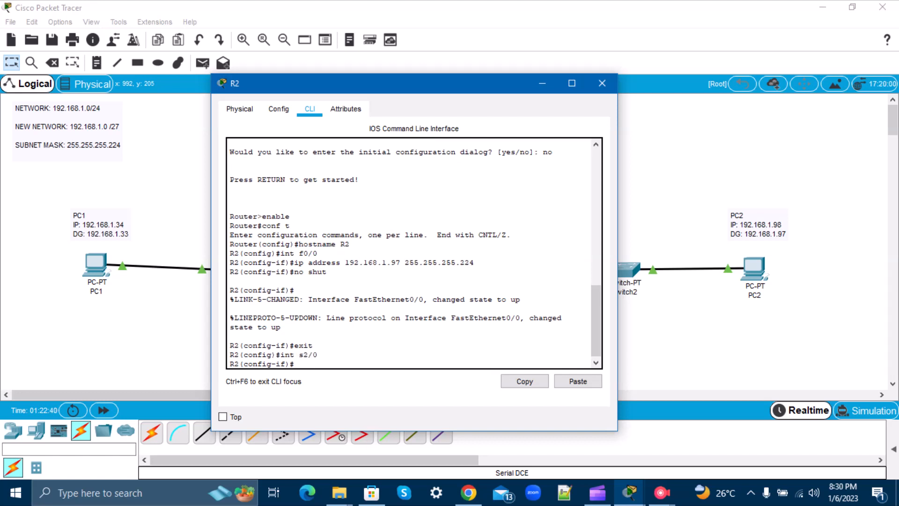
{"action": "type", "text": "ip address 192.168"}
{"action": "type", "text": ".1."}
{"action": "left_click_drag", "start_coordinate": [462, 81], "coordinate": [516, 68]}
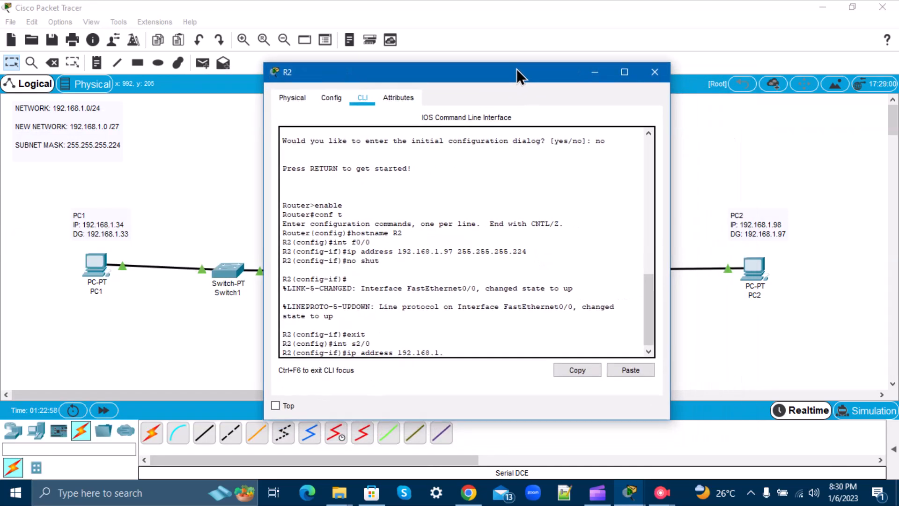
{"action": "type", "text": "66"}
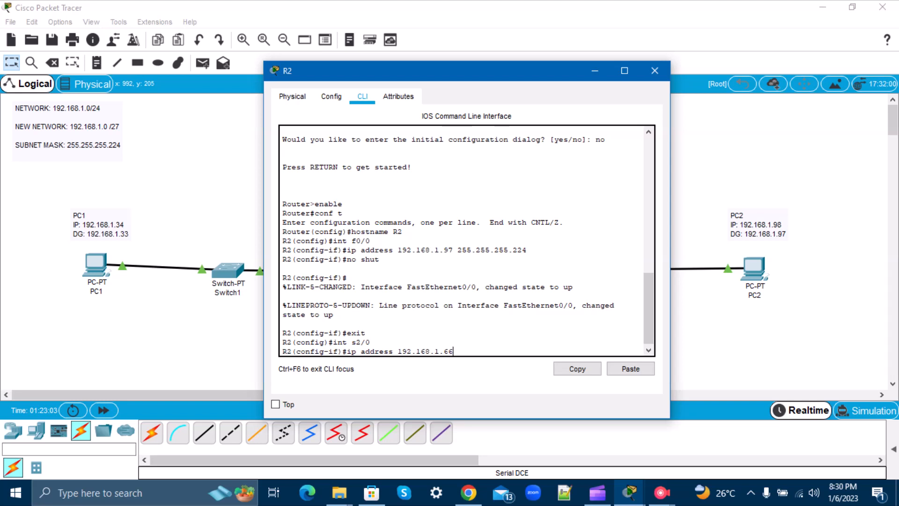
{"action": "type", "text": "255.255.255.25"}
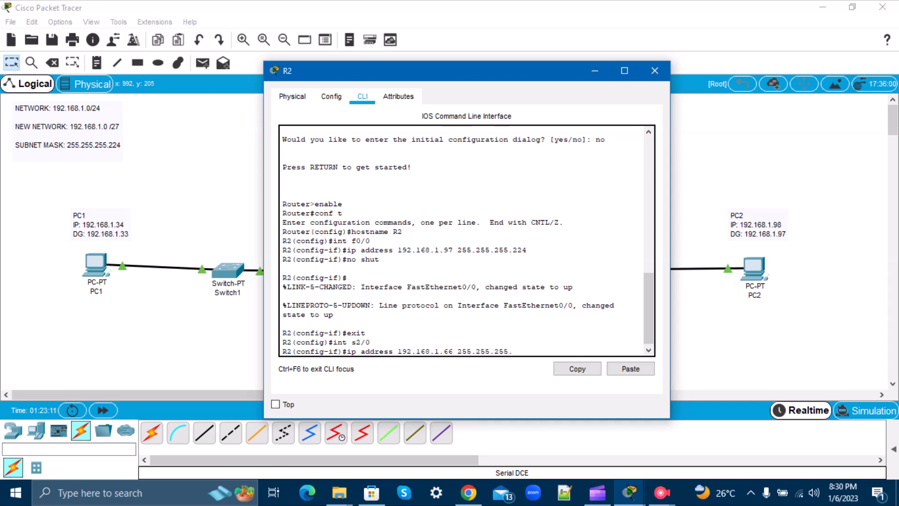
{"action": "key", "text": "BackSpace"}
{"action": "type", "text": "24"}
{"action": "key", "text": "Return"}
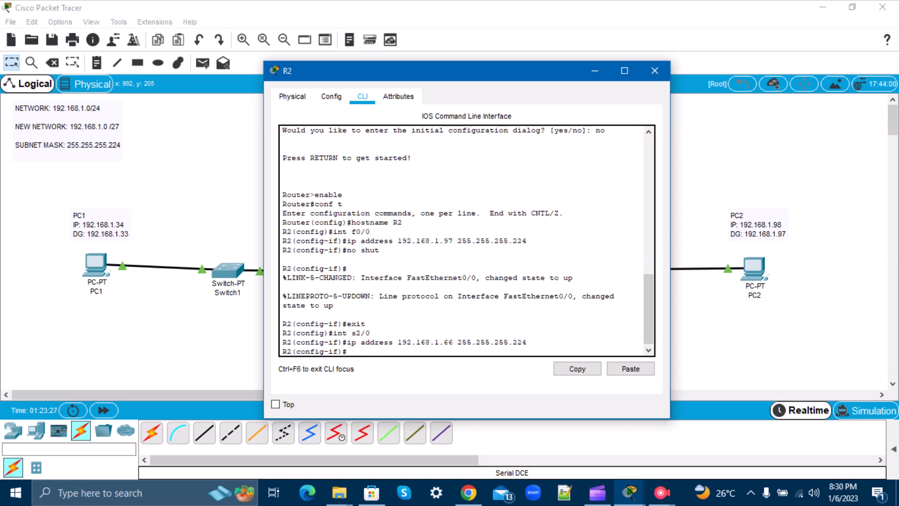
{"action": "type", "text": "no shut"}
{"action": "key", "text": "Return"}
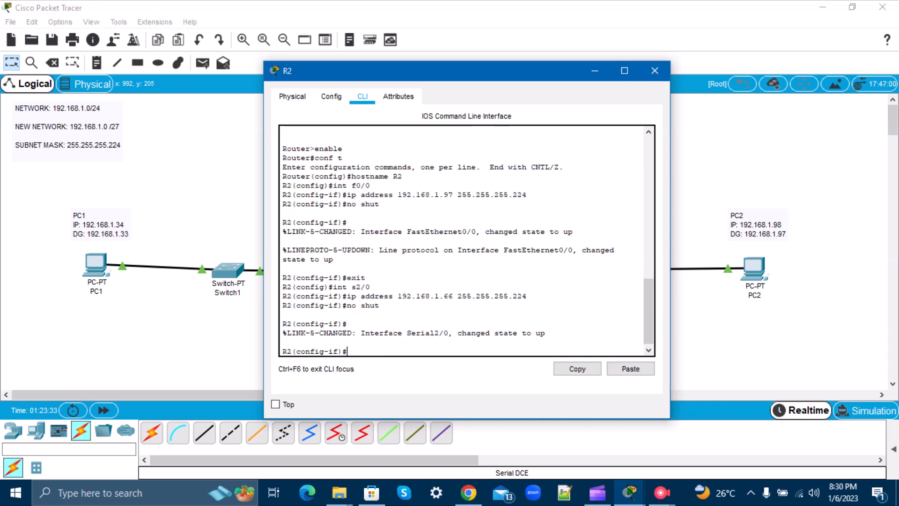
Exit interface and global configuration modes on R2 to return to the privileged prompt
{"action": "type", "text": "exit"}
{"action": "key", "text": "Return"}
{"action": "type", "text": "exit"}
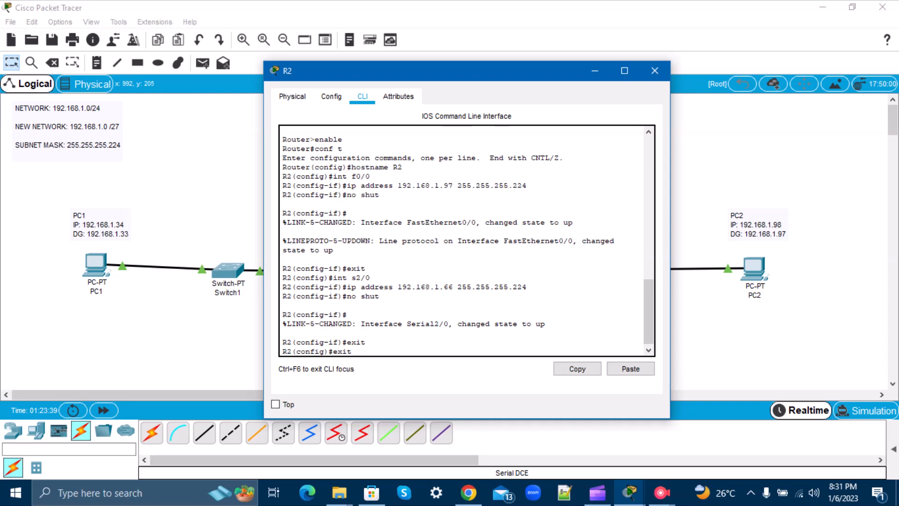
{"action": "key", "text": "Return"}
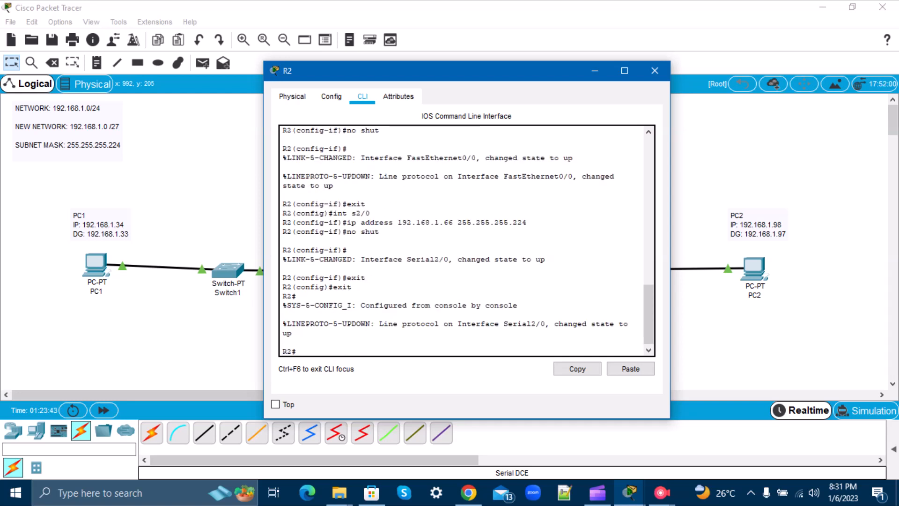
Save R2's configuration with copy run start, accepting the default destination filename, and close R2's window
{"action": "type", "text": "copy run start"}
{"action": "key", "text": "Return"}
{"action": "key", "text": "Return"}
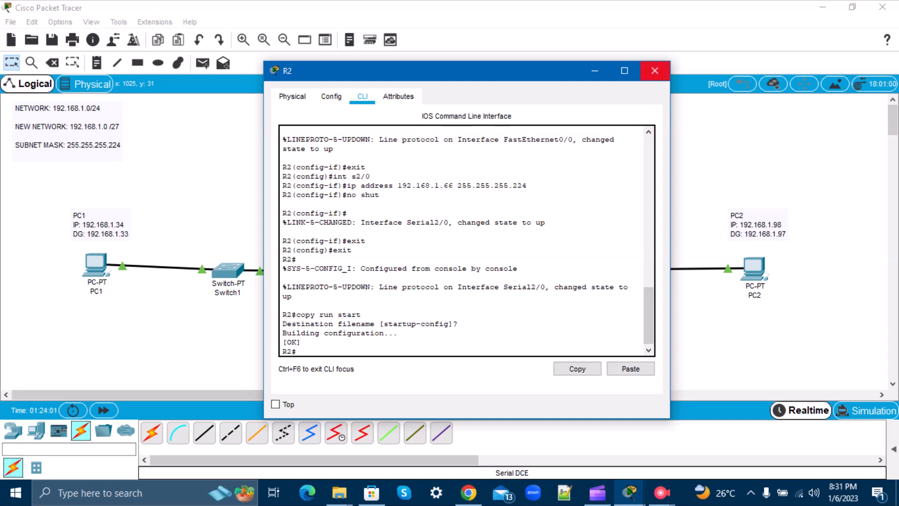
{"action": "left_click", "coordinate": [654, 71]}
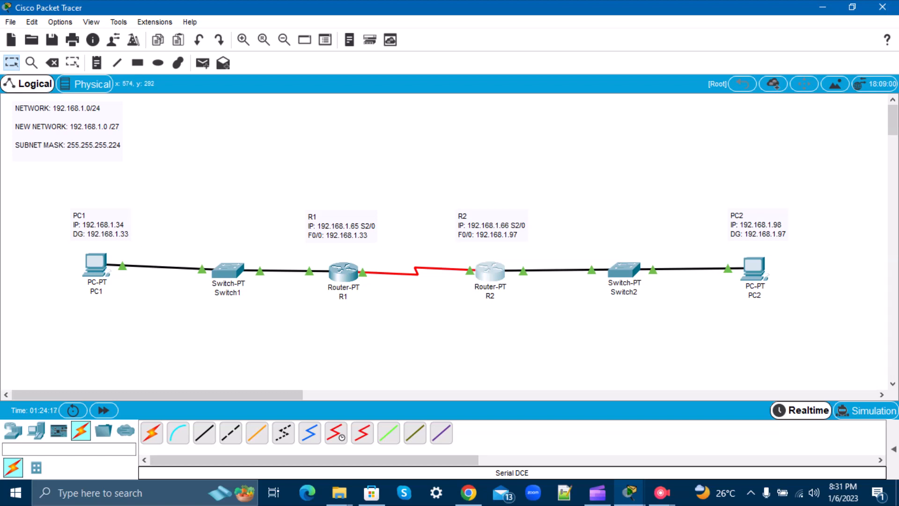
Open router R1's command line again and enter global configuration mode with conf t
{"action": "mouse_move", "coordinate": [342, 281]}
{"action": "left_click", "coordinate": [351, 274]}
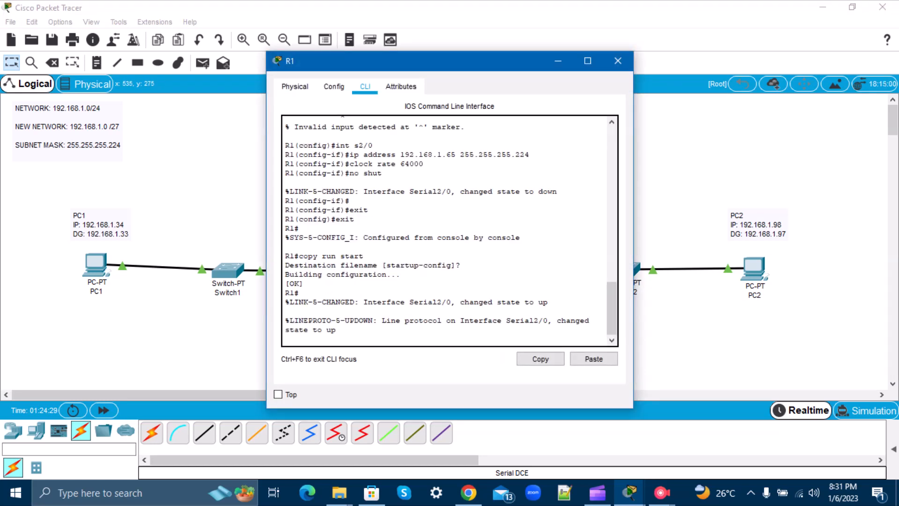
{"action": "left_click", "coordinate": [558, 61]}
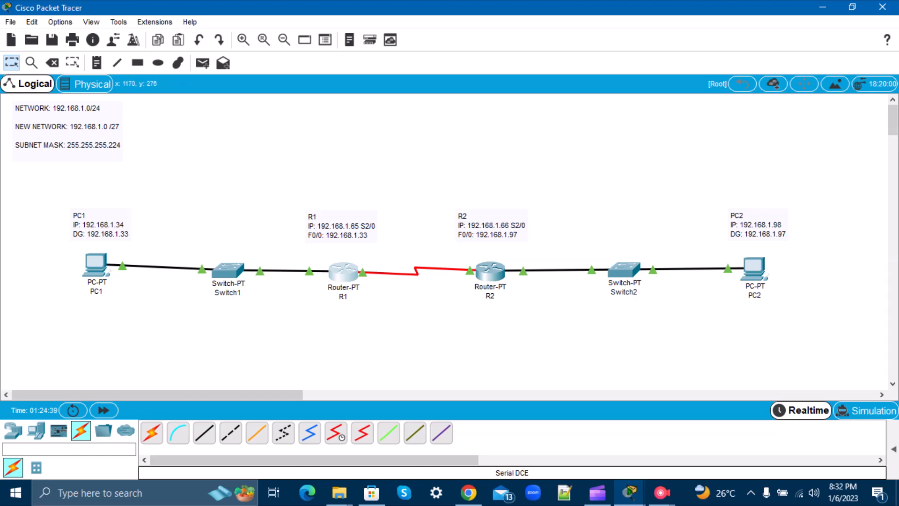
{"action": "left_click", "coordinate": [343, 272]}
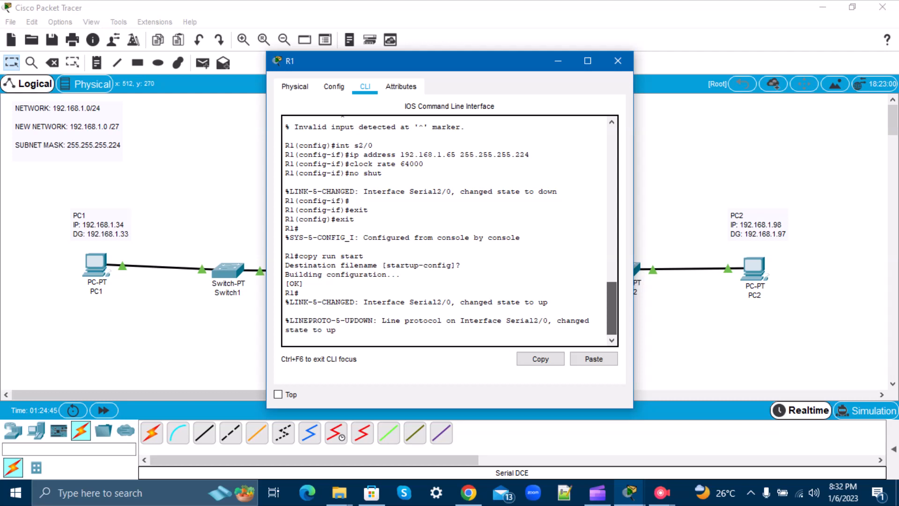
{"action": "key", "text": "Return"}
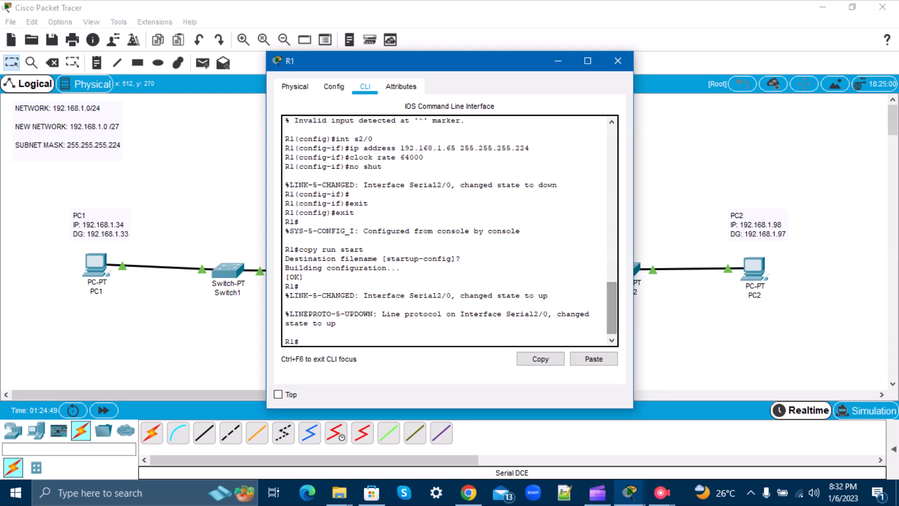
{"action": "type", "text": "conf t"}
{"action": "key", "text": "Return"}
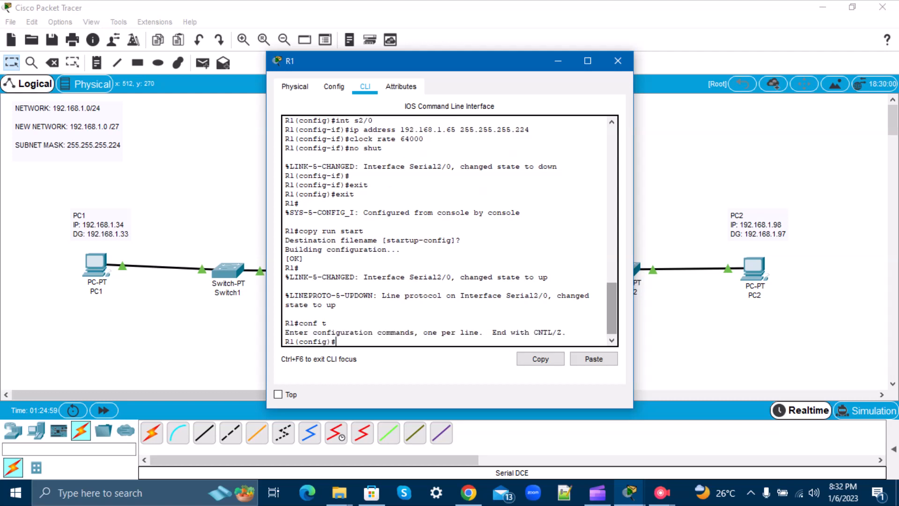
Add a static route on R1 to network 192.168.1.96 with mask 255.255.255.224 through next hop 192.168.1.66
{"action": "type", "text": "ip route"}
{"action": "left_click_drag", "start_coordinate": [634, 290], "coordinate": [684, 289]}
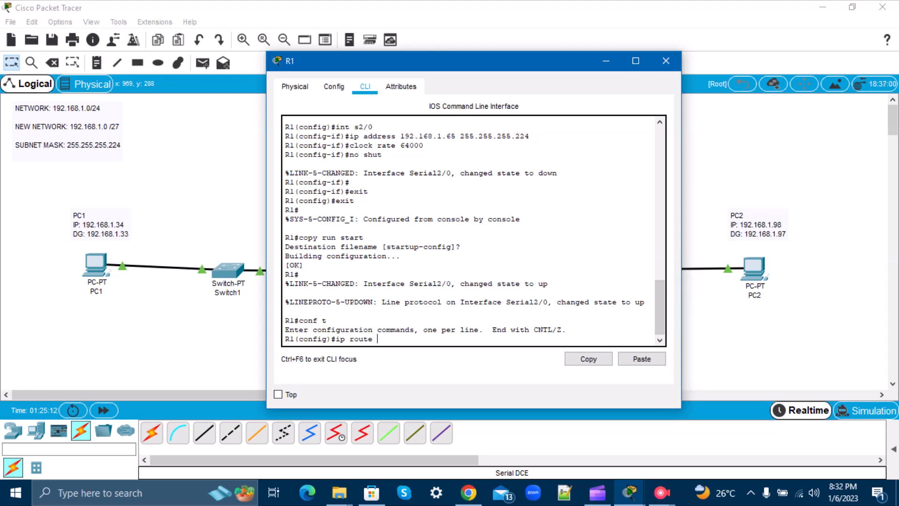
{"action": "type", "text": "192.168.1.965"}
{"action": "key", "text": "BackSpace"}
{"action": "type", "text": "255.255.255.224"}
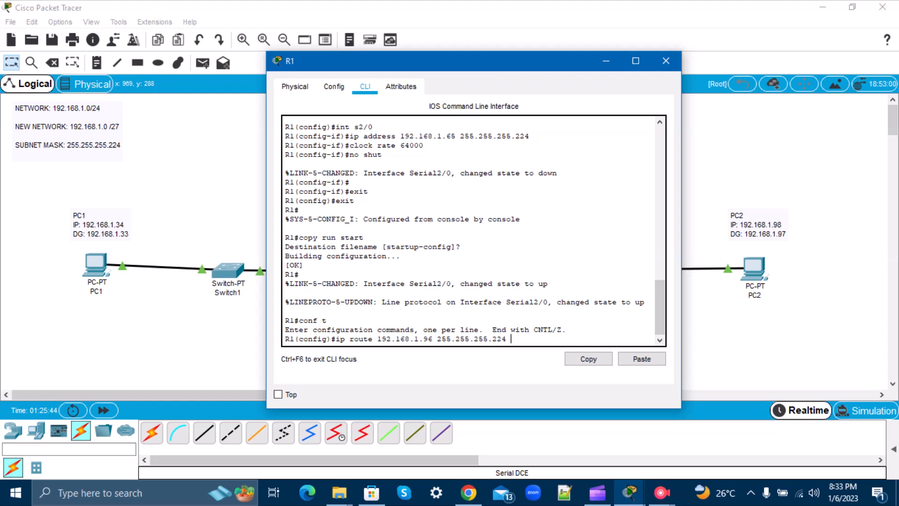
{"action": "type", "text": "192.168.1.66"}
{"action": "key", "text": "Return"}
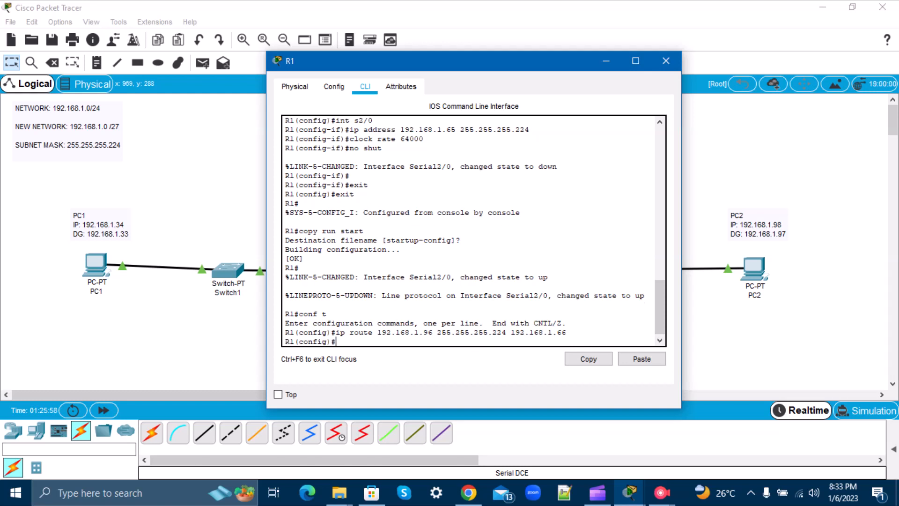
Try the no shut command in R1's global configuration mode and exit to the privileged prompt
{"action": "type", "text": "no shut"}
{"action": "key", "text": "Return"}
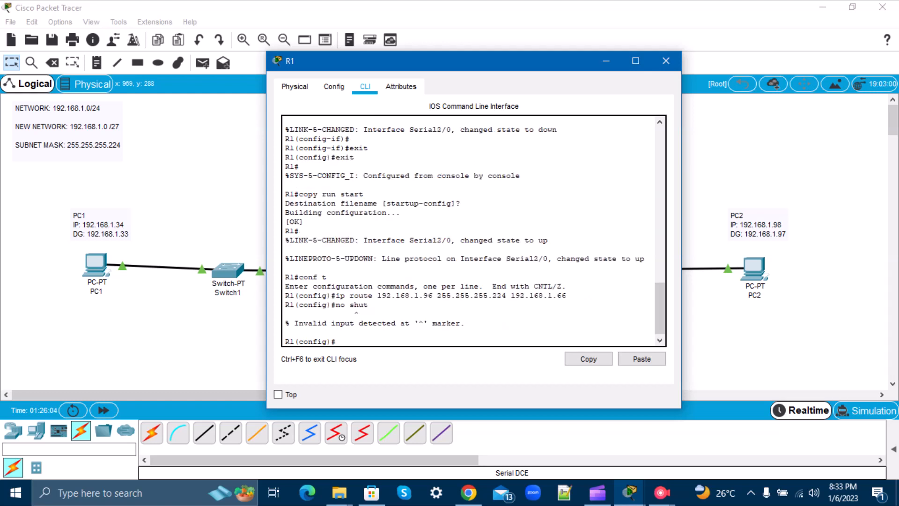
{"action": "type", "text": "exit"}
{"action": "key", "text": "Return"}
{"action": "type", "text": "\\"}
{"action": "key", "text": "Return"}
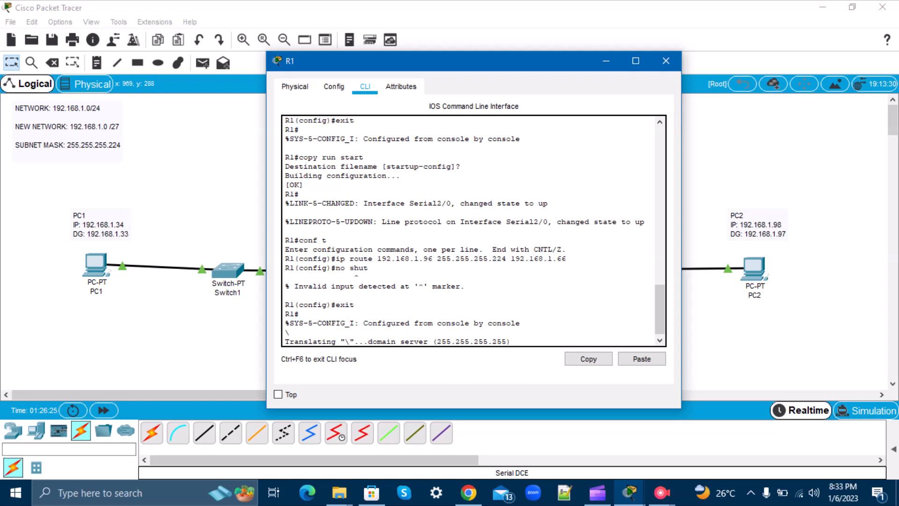
{"action": "mouse_move", "coordinate": [630, 492]}
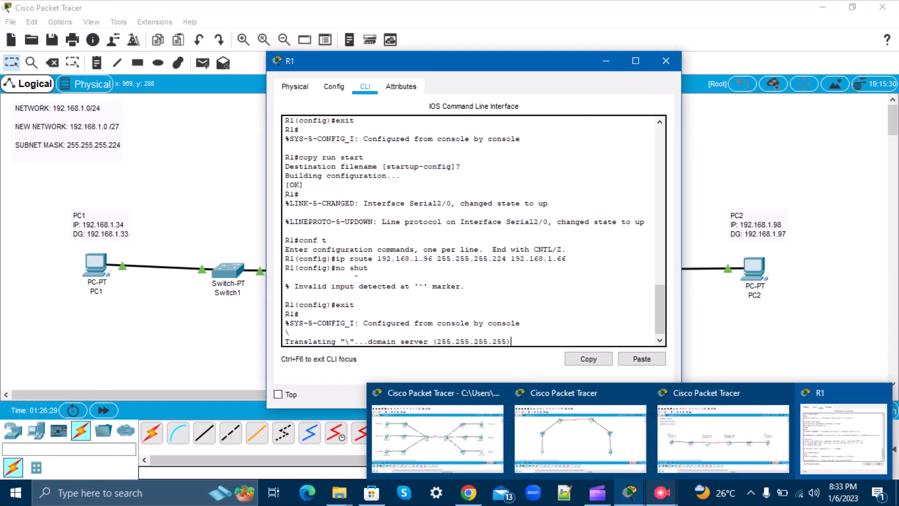
{"action": "mouse_move", "coordinate": [662, 493]}
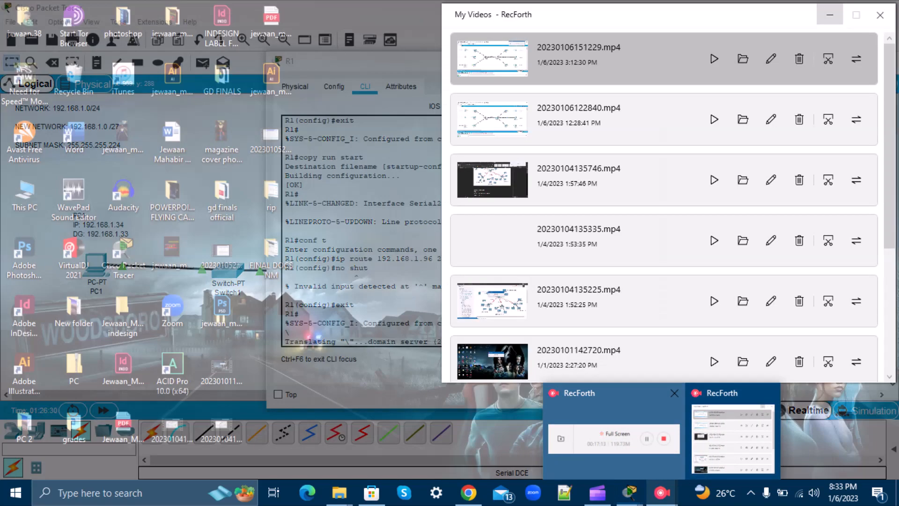
{"action": "left_click", "coordinate": [614, 437]}
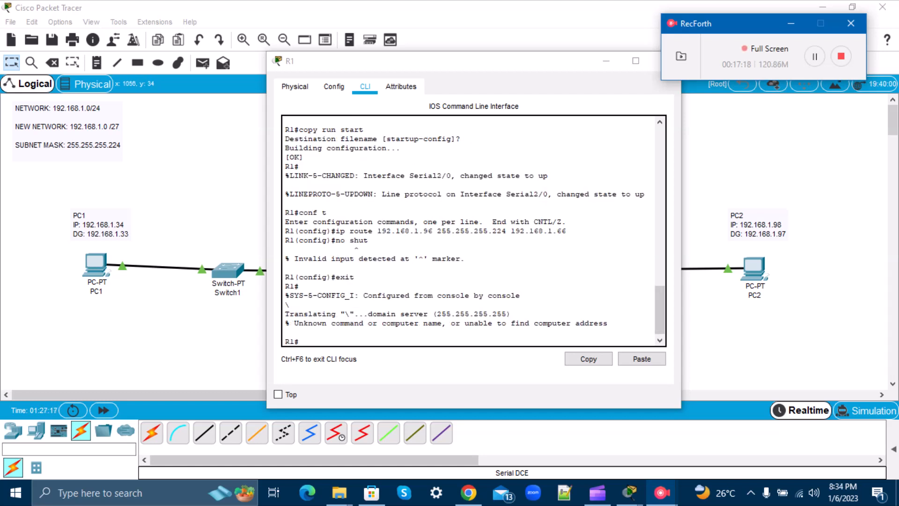
Save R1's configuration including the static route with copy run start, accept the default destination filename, and close R1's window
{"action": "left_click", "coordinate": [287, 332]}
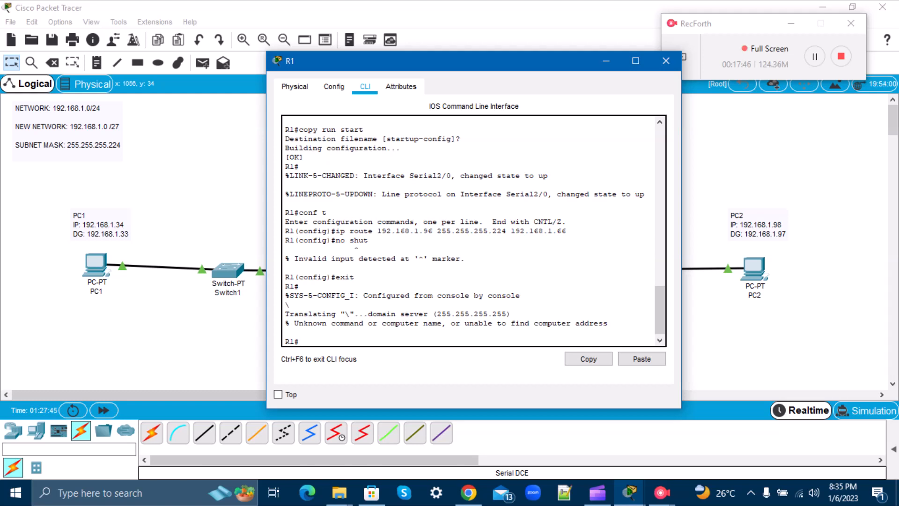
{"action": "type", "text": "copy run start"}
{"action": "key", "text": "Return"}
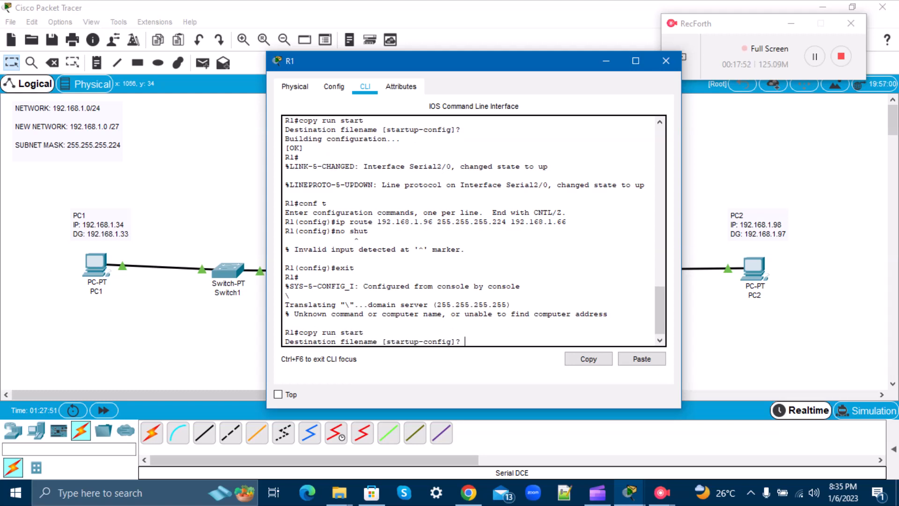
{"action": "key", "text": "Return"}
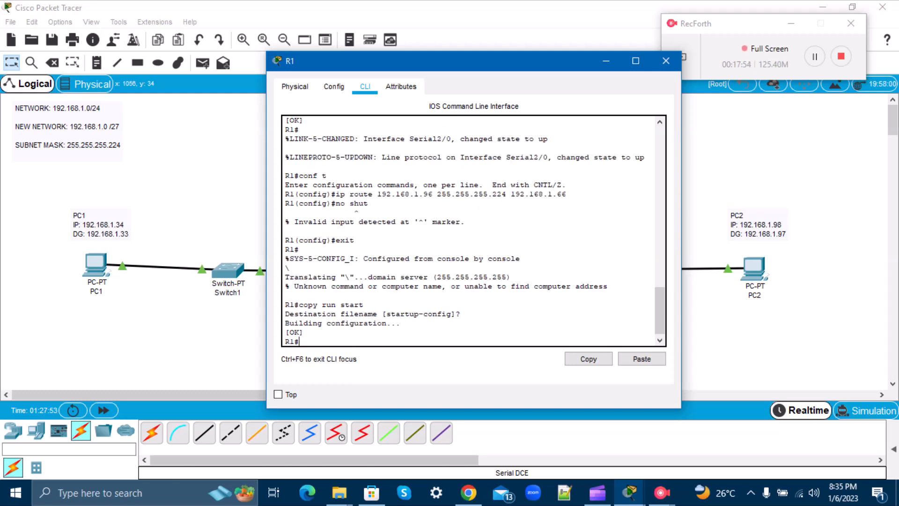
{"action": "left_click", "coordinate": [666, 61]}
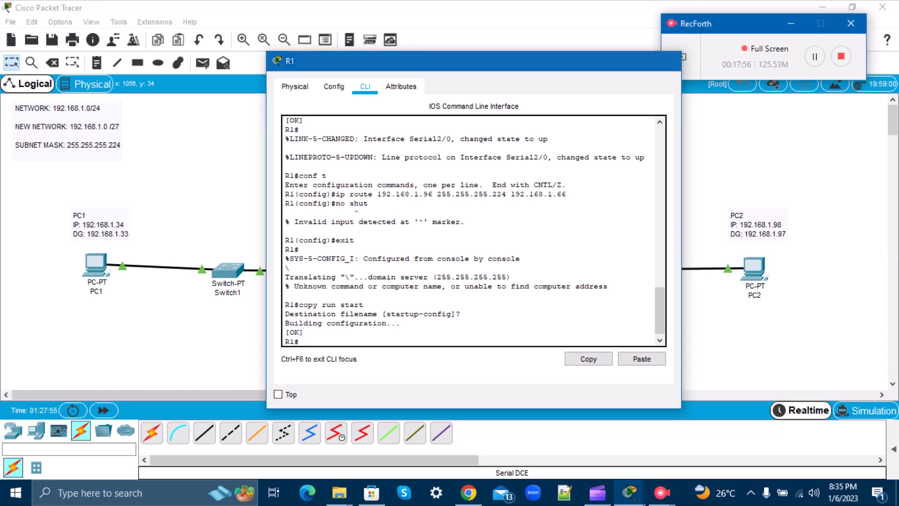
In R2's global configuration mode, add a static route to network 192.168.1.32 with mask 255.255.255.224 through next hop 192.168.1.65
{"action": "left_click", "coordinate": [490, 271]}
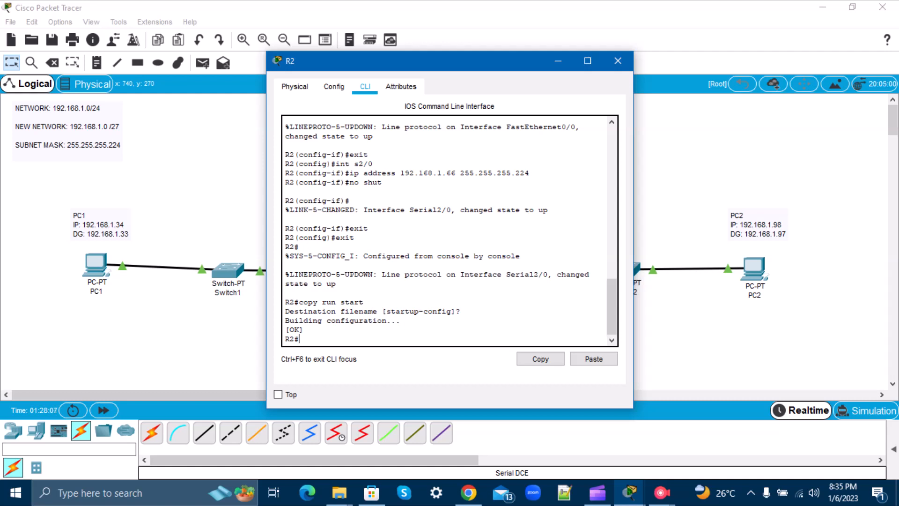
{"action": "type", "text": "conf t"}
{"action": "key", "text": "Return"}
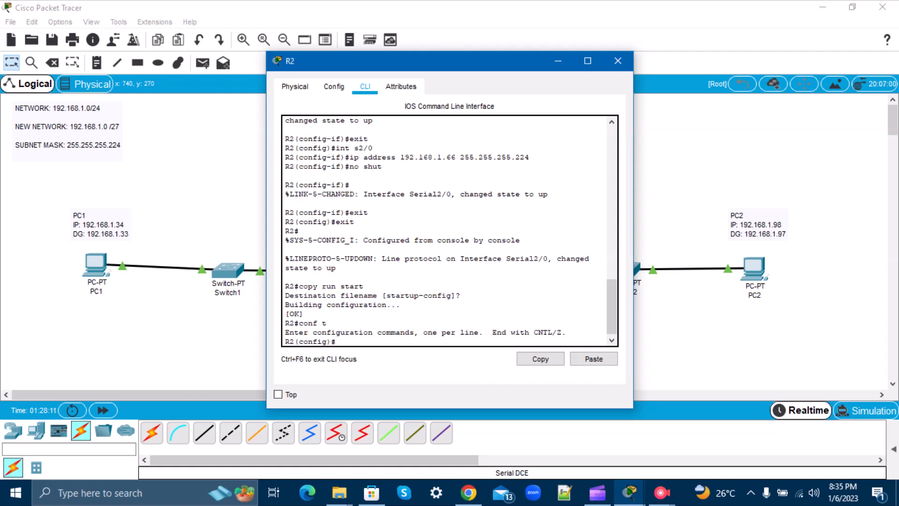
{"action": "type", "text": "ip route 192.168."}
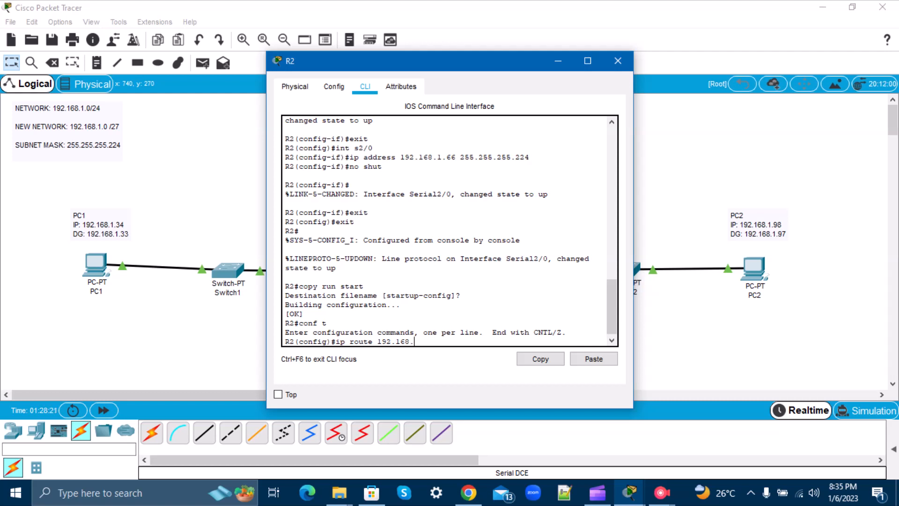
{"action": "type", "text": "1.32 255.255.255.224"}
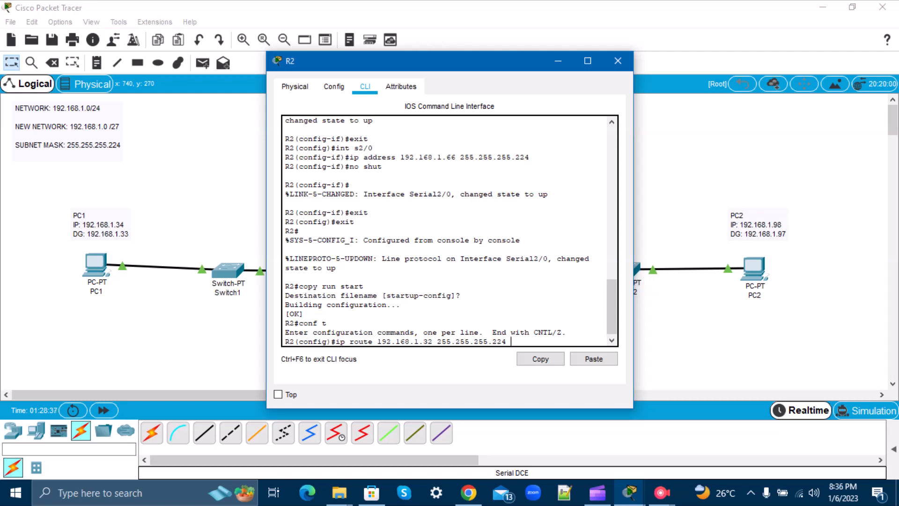
{"action": "type", "text": " 192.168.1.65"}
{"action": "key", "text": "Return"}
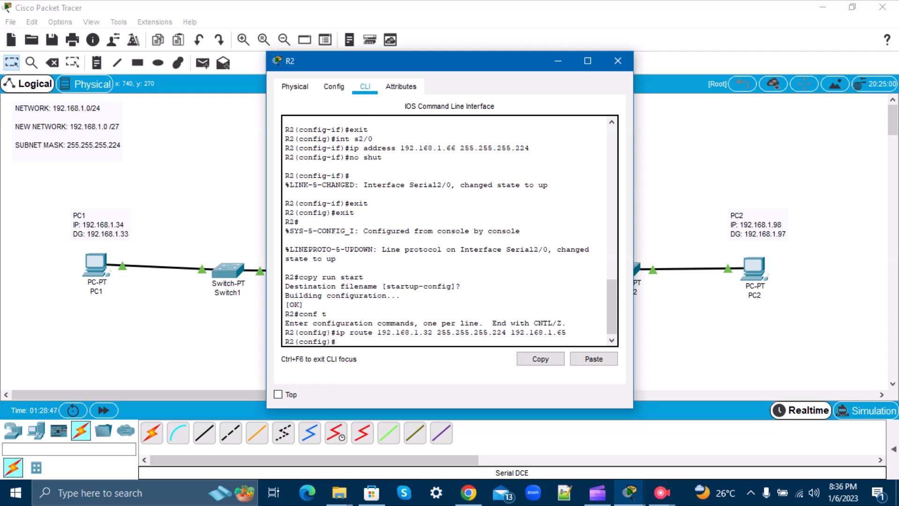
Exit R2's configuration mode, save with copy run start under the default destination filename, and close R2's window
{"action": "type", "text": "exit"}
{"action": "key", "text": "Return"}
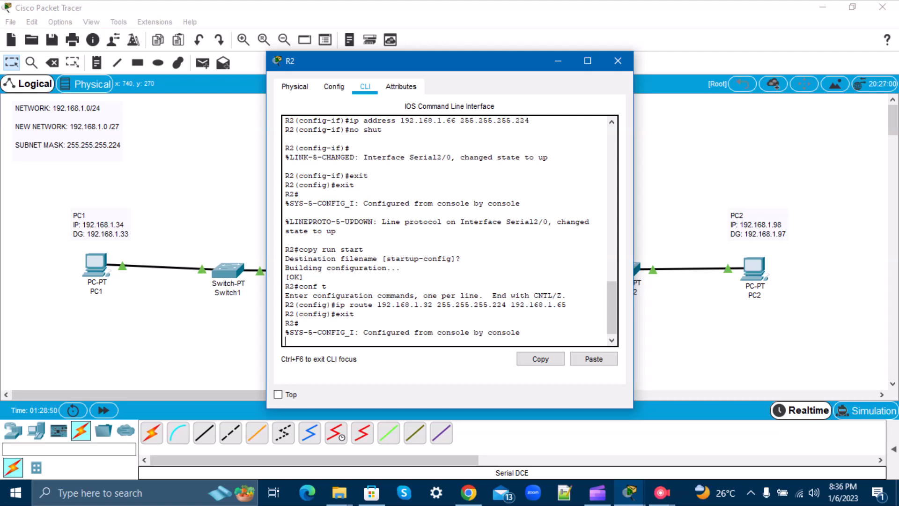
{"action": "key", "text": "Return"}
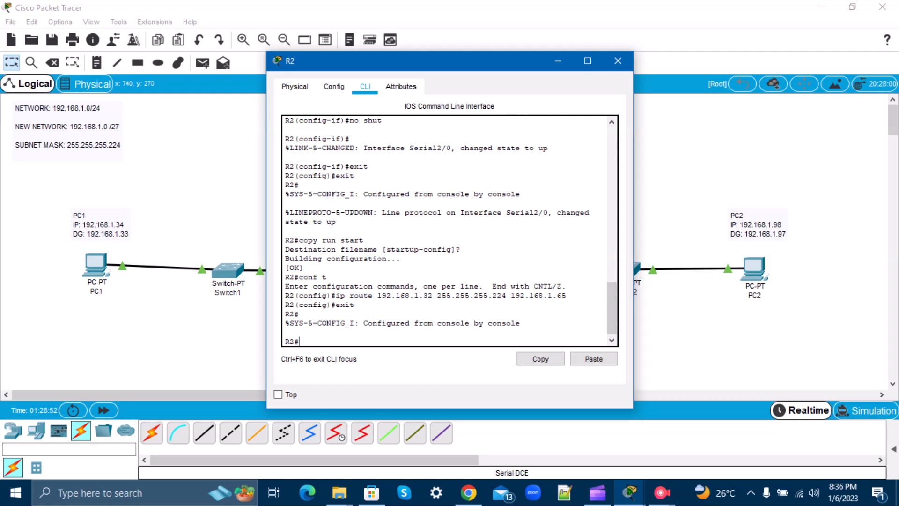
{"action": "type", "text": "copy run start"}
{"action": "key", "text": "Return"}
{"action": "key", "text": "Return"}
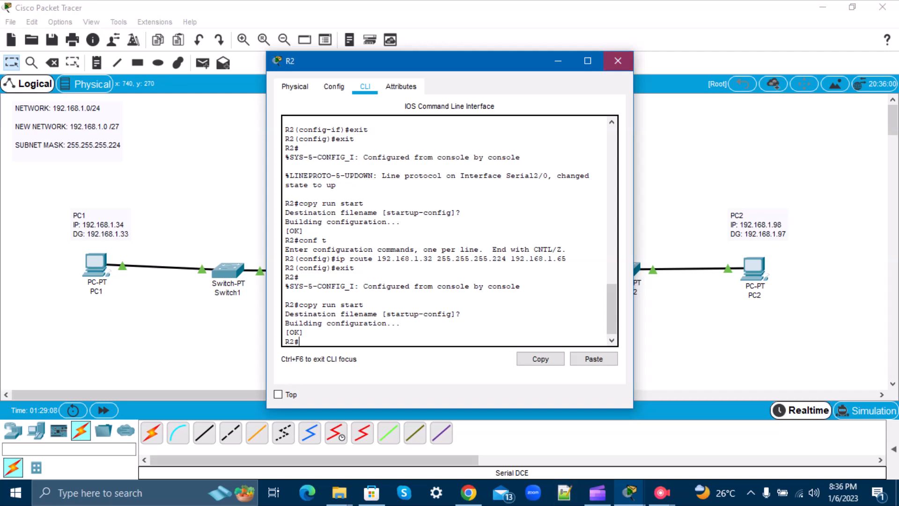
{"action": "left_click", "coordinate": [618, 61]}
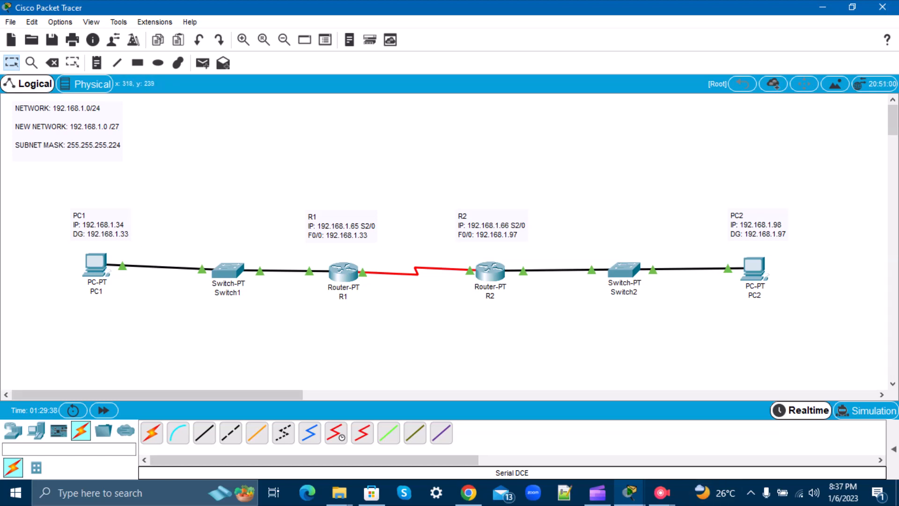
Open PC1's Command Prompt and ping PC2 at 192.168.1.98
{"action": "left_click", "coordinate": [96, 264]}
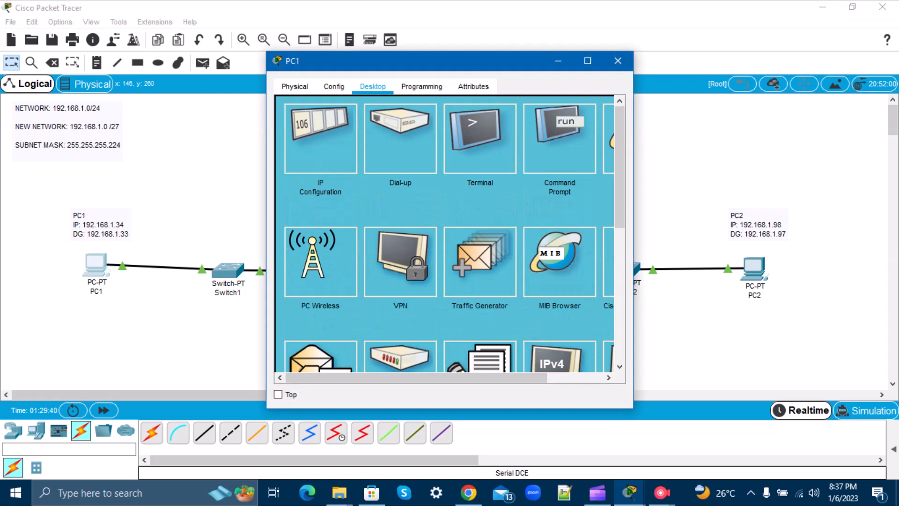
{"action": "scroll", "coordinate": [450, 233], "scroll_direction": "down", "scroll_amount": 1}
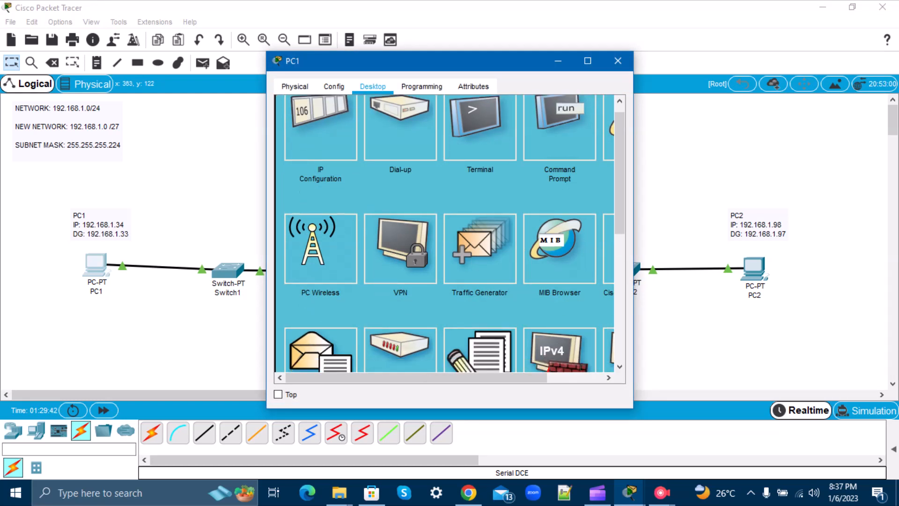
{"action": "left_click", "coordinate": [559, 128]}
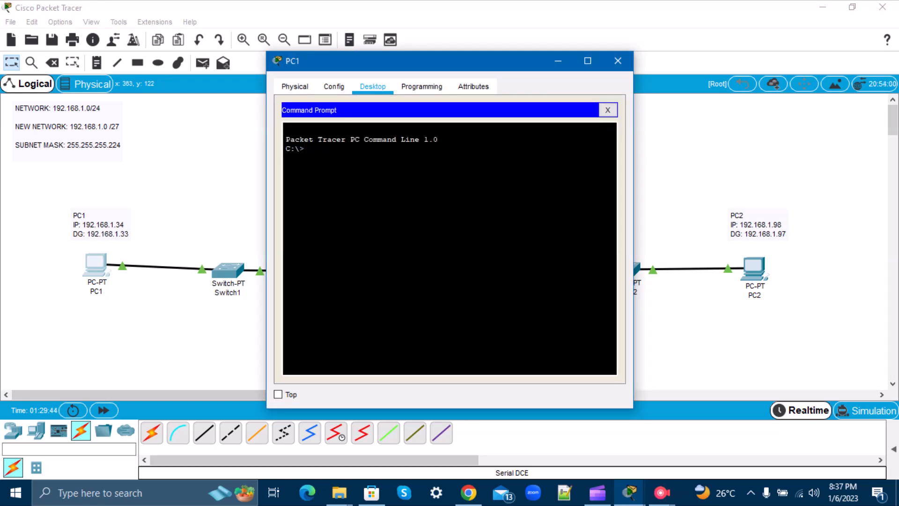
{"action": "type", "text": "ping 192.168.1.98"}
{"action": "key", "text": "Return"}
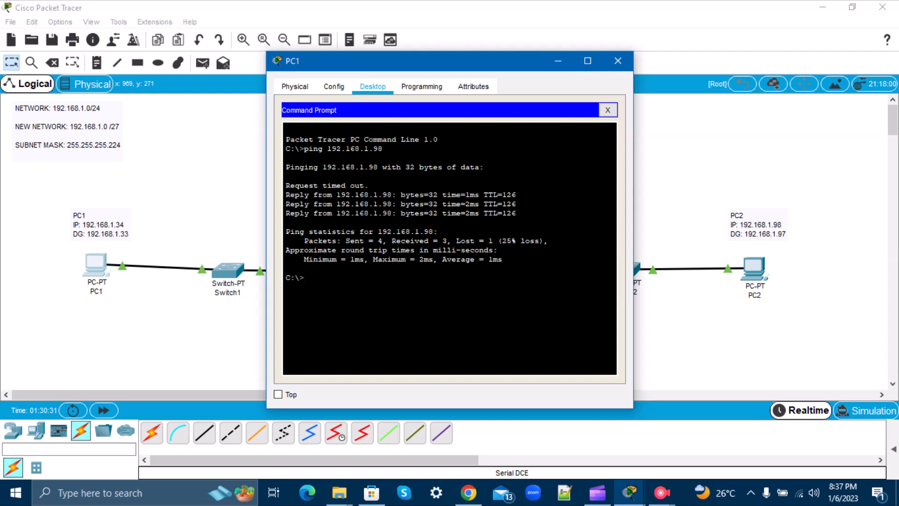
Repeat the ping from PC1 to 192.168.1.98
{"action": "type", "text": "ping 192.168,"}
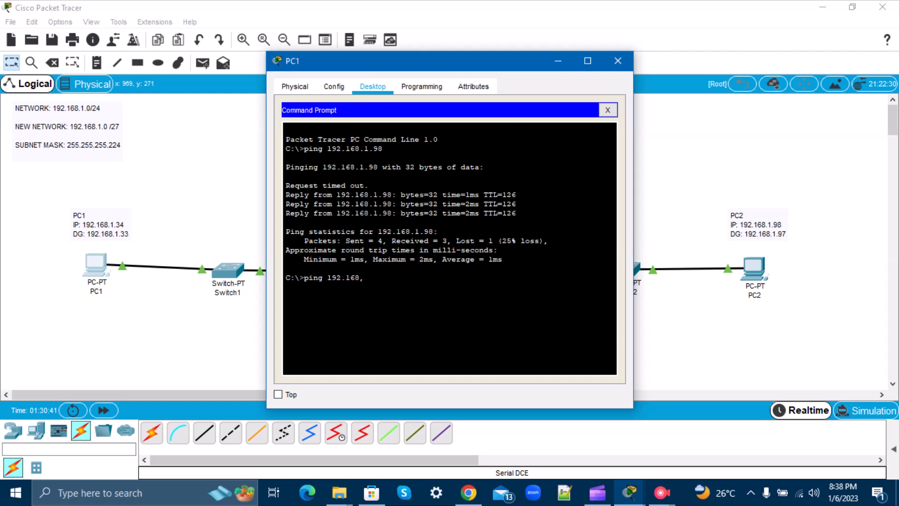
{"action": "key", "text": "BackSpace"}
{"action": "type", "text": ".1.98"}
{"action": "key", "text": "Return"}
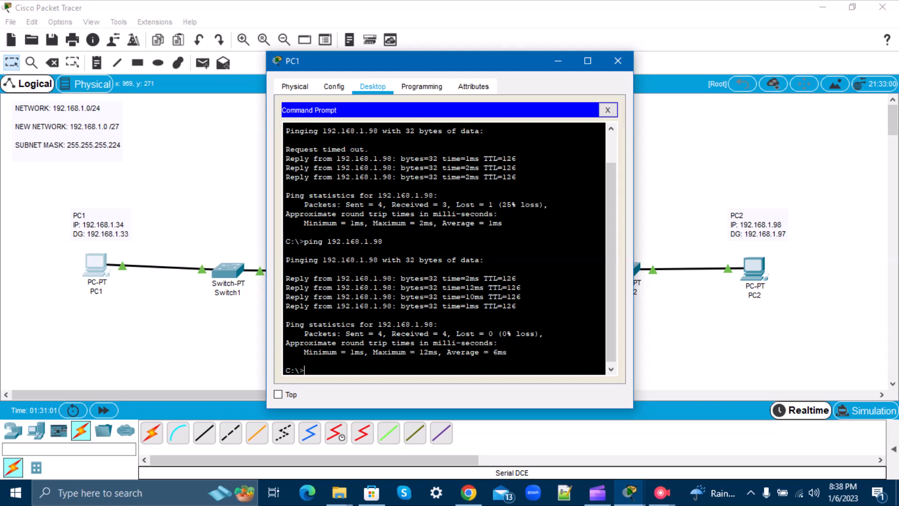
Compare the replies and packet statistics of the two pings in PC1's Command Prompt, and close PC1's window
{"action": "scroll", "coordinate": [444, 249], "scroll_direction": "up", "scroll_amount": 2}
{"action": "scroll", "coordinate": [444, 249], "scroll_direction": "down", "scroll_amount": 2}
{"action": "scroll", "coordinate": [444, 248], "scroll_direction": "up", "scroll_amount": 1}
{"action": "scroll", "coordinate": [444, 248], "scroll_direction": "down", "scroll_amount": 1}
{"action": "scroll", "coordinate": [444, 248], "scroll_direction": "up", "scroll_amount": 1}
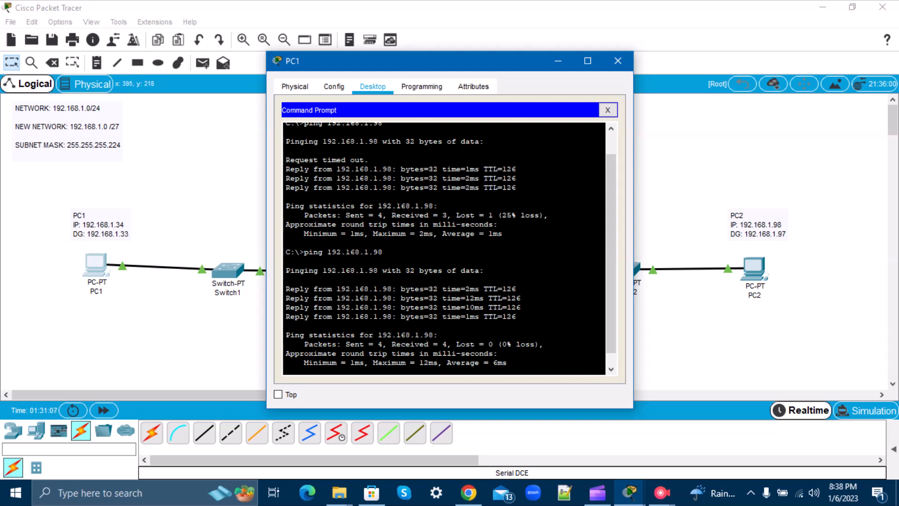
{"action": "scroll", "coordinate": [444, 248], "scroll_direction": "down", "scroll_amount": 1}
{"action": "scroll", "coordinate": [444, 248], "scroll_direction": "up", "scroll_amount": 1}
{"action": "scroll", "coordinate": [444, 248], "scroll_direction": "down", "scroll_amount": 1}
{"action": "scroll", "coordinate": [444, 248], "scroll_direction": "up", "scroll_amount": 1}
{"action": "scroll", "coordinate": [444, 248], "scroll_direction": "down", "scroll_amount": 1}
{"action": "scroll", "coordinate": [444, 248], "scroll_direction": "up", "scroll_amount": 1}
{"action": "scroll", "coordinate": [444, 248], "scroll_direction": "down", "scroll_amount": 1}
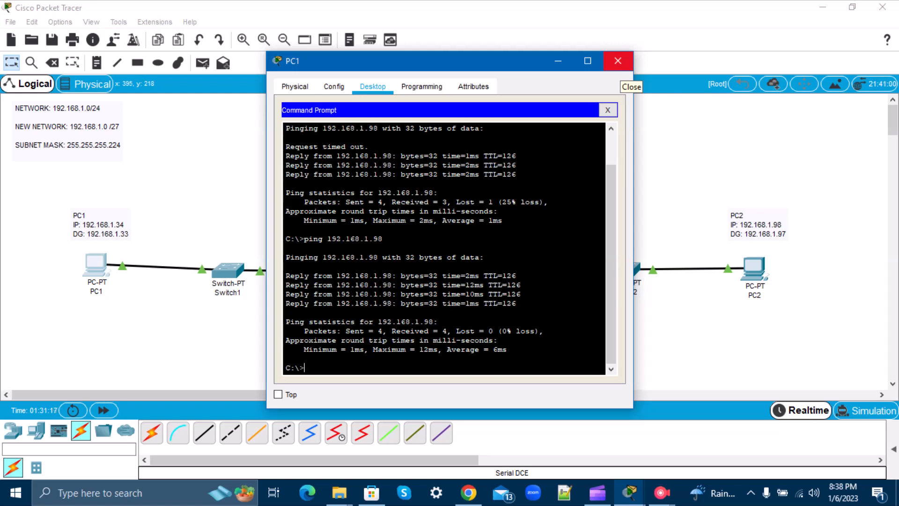
{"action": "left_click", "coordinate": [618, 61]}
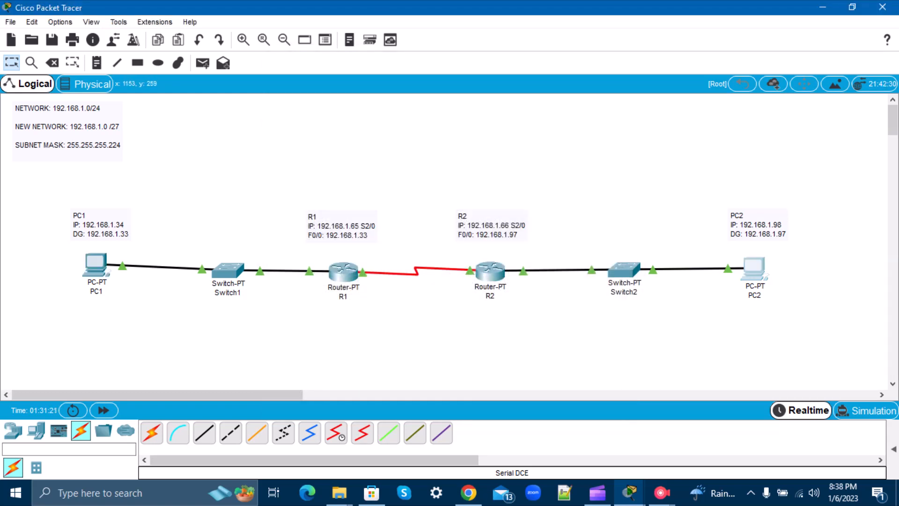
Ping PC1 at 192.168.1.34 from PC2's Command Prompt and close PC2's window
{"action": "left_click", "coordinate": [755, 268]}
{"action": "left_click", "coordinate": [560, 139]}
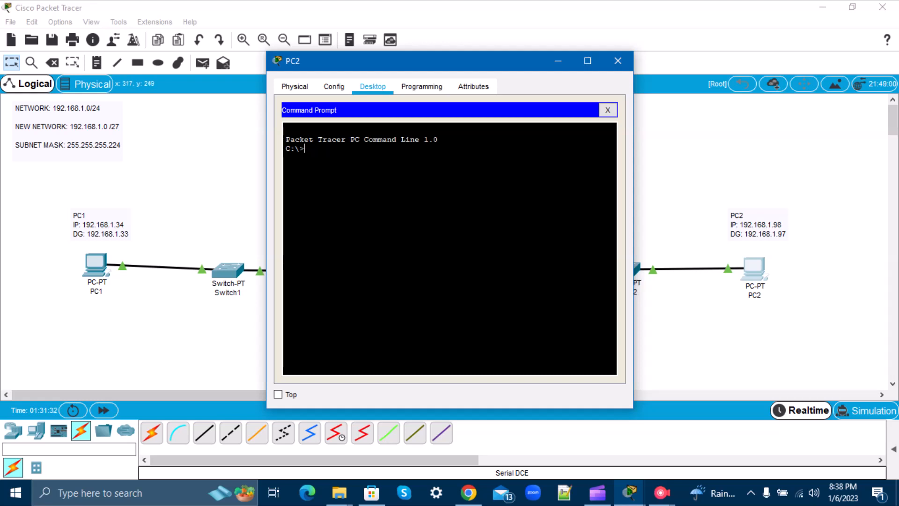
{"action": "type", "text": "ping 192"}
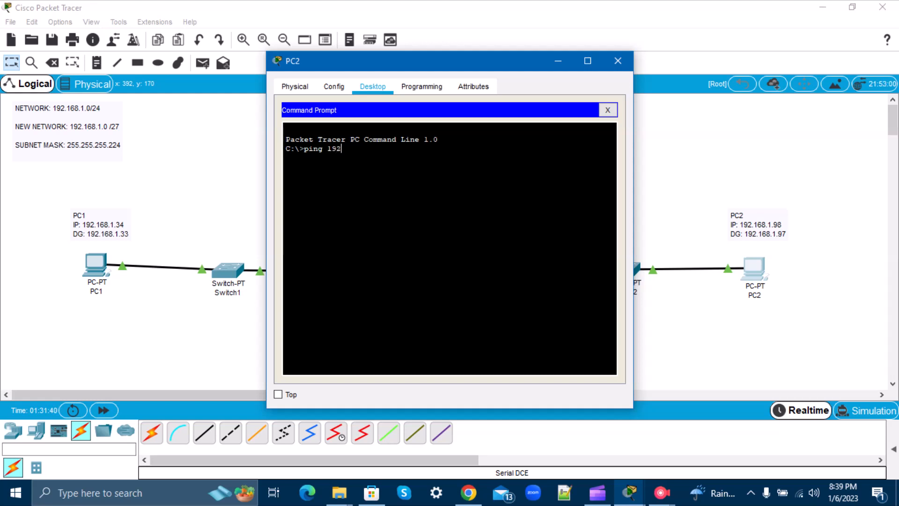
{"action": "type", "text": ".168.1.34"}
{"action": "key", "text": "Return"}
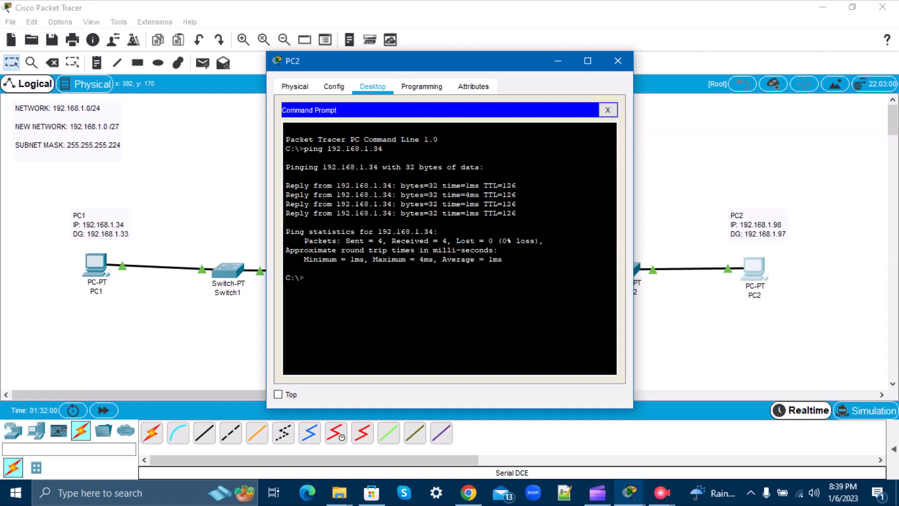
{"action": "left_click", "coordinate": [618, 61]}
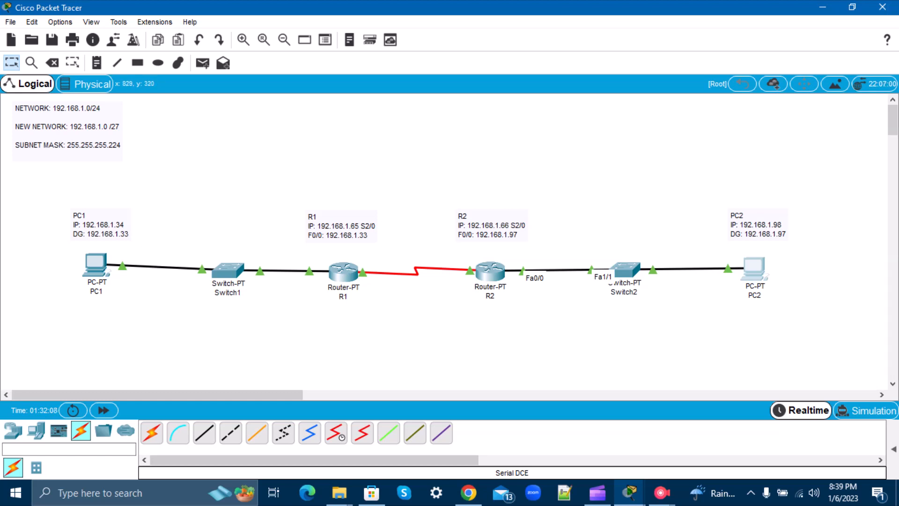
Review the static route commands in R1's command line history and close R1's window
{"action": "left_click", "coordinate": [334, 270]}
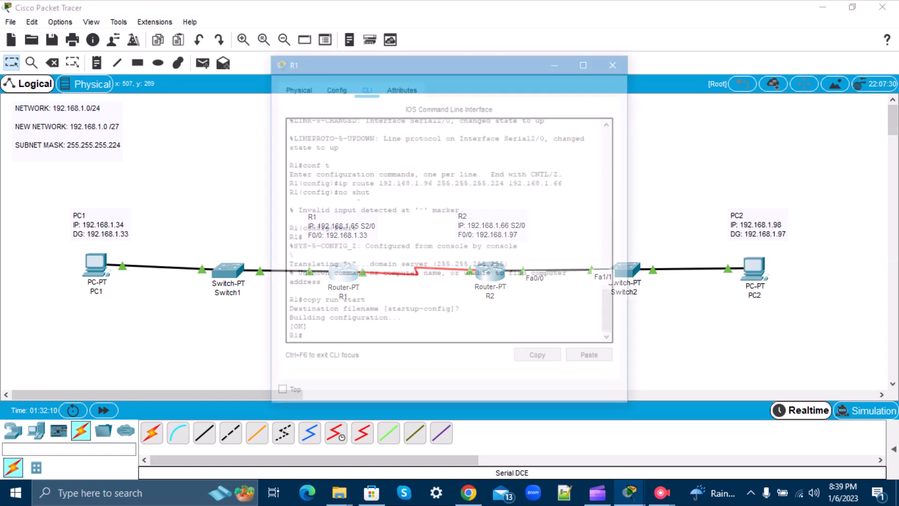
{"action": "scroll", "coordinate": [382, 248], "scroll_direction": "up", "scroll_amount": 1}
{"action": "scroll", "coordinate": [445, 230], "scroll_direction": "up", "scroll_amount": 3}
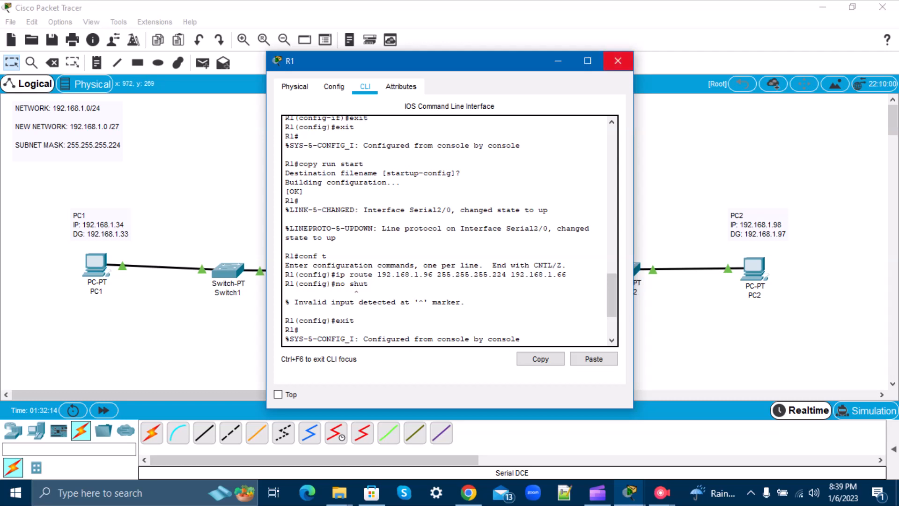
{"action": "left_click", "coordinate": [618, 60]}
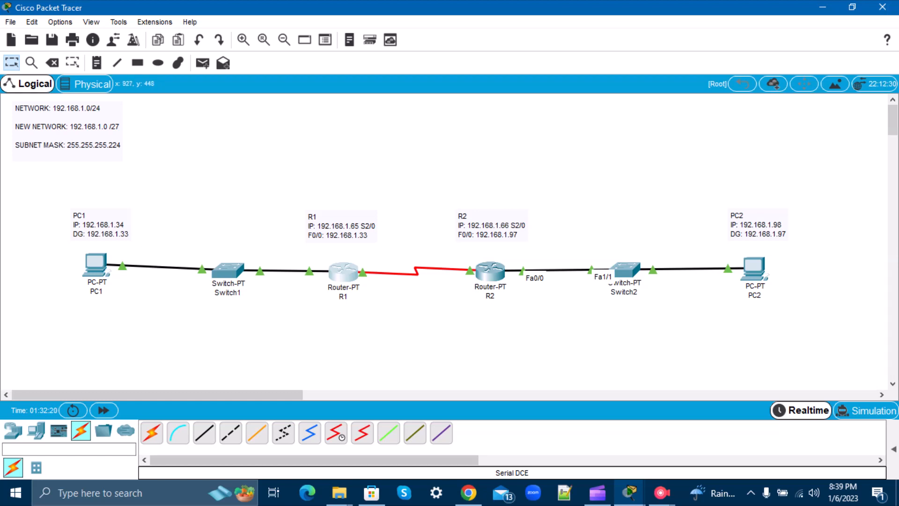
{"action": "left_click", "coordinate": [661, 492]}
{"action": "left_click", "coordinate": [614, 436]}
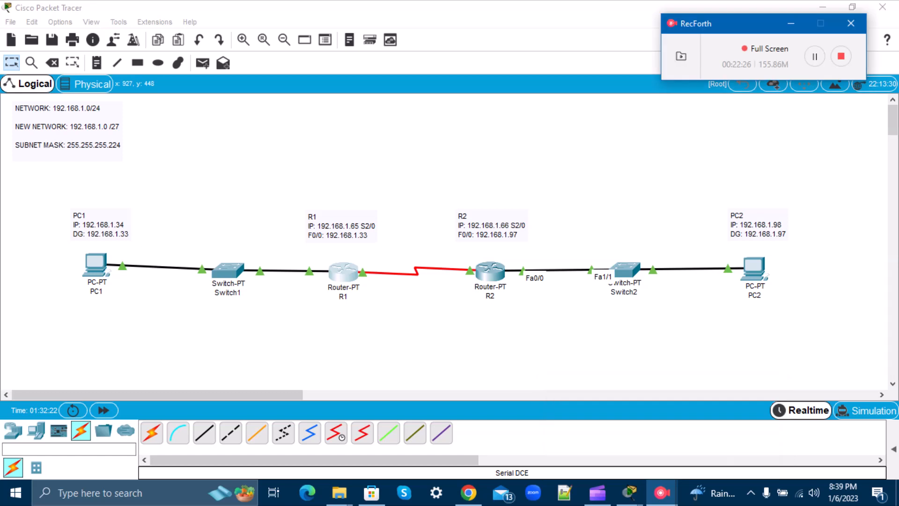